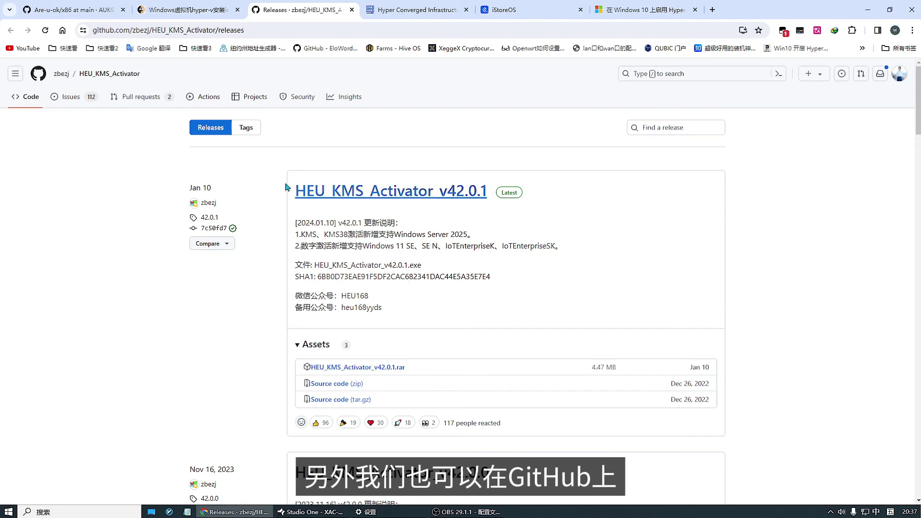
pyautogui.moveTo(291, 191); pyautogui.dragTo(460, 192)
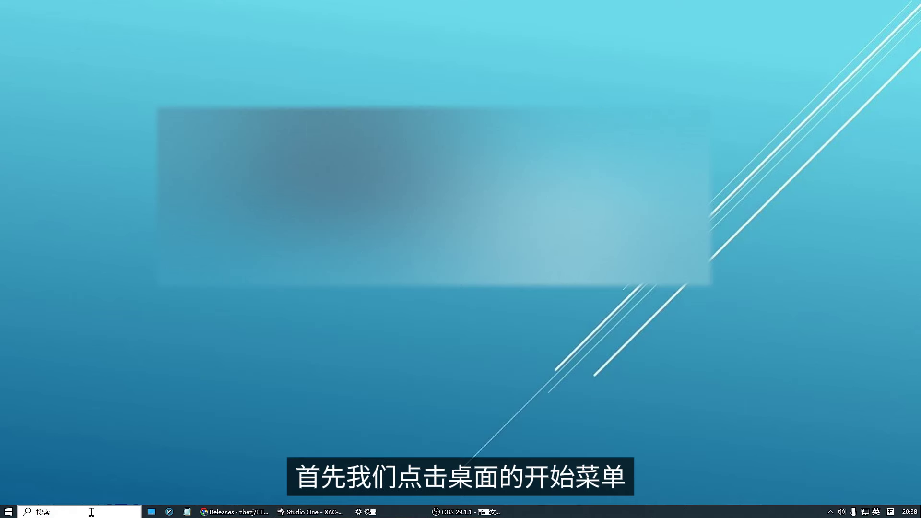
# Open the Windows features list through the Programs and Features link in app settings and select Hyper-V with its management tools and platform
pyautogui.click(8, 511)
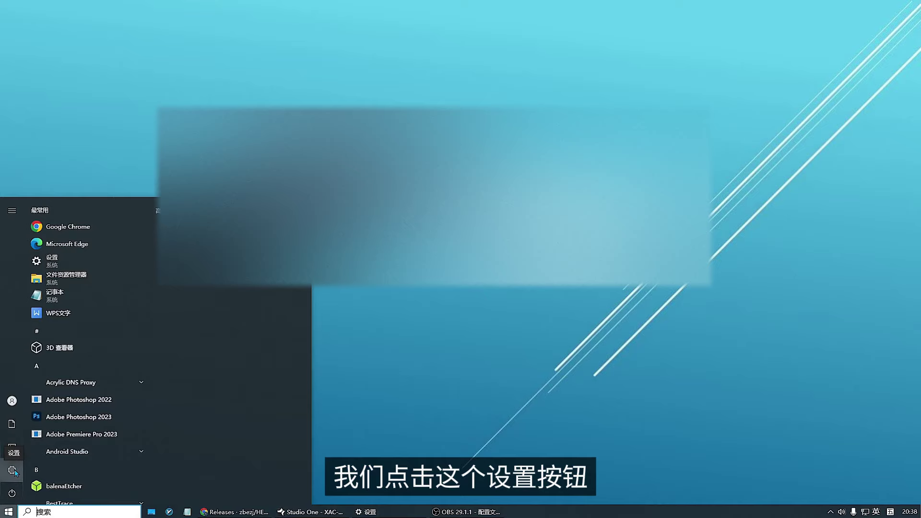
pyautogui.click(13, 472)
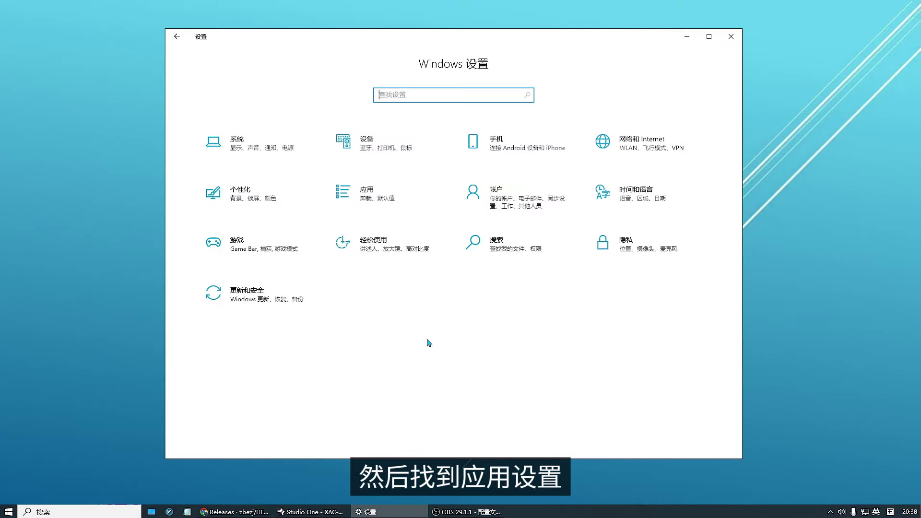
pyautogui.click(366, 194)
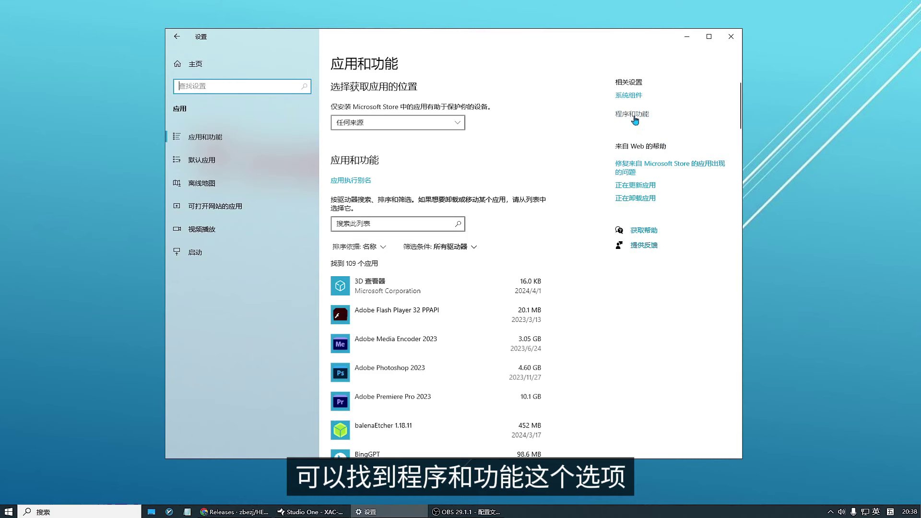
pyautogui.click(634, 116)
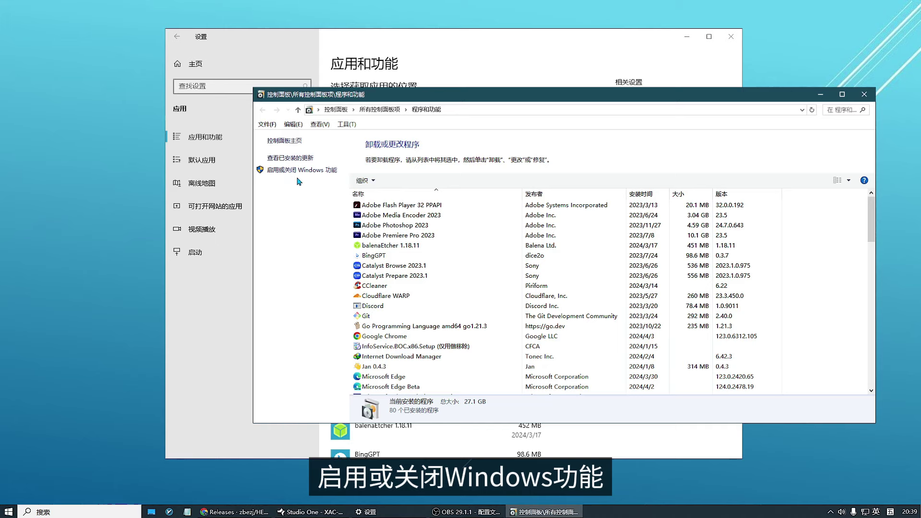
pyautogui.click(322, 173)
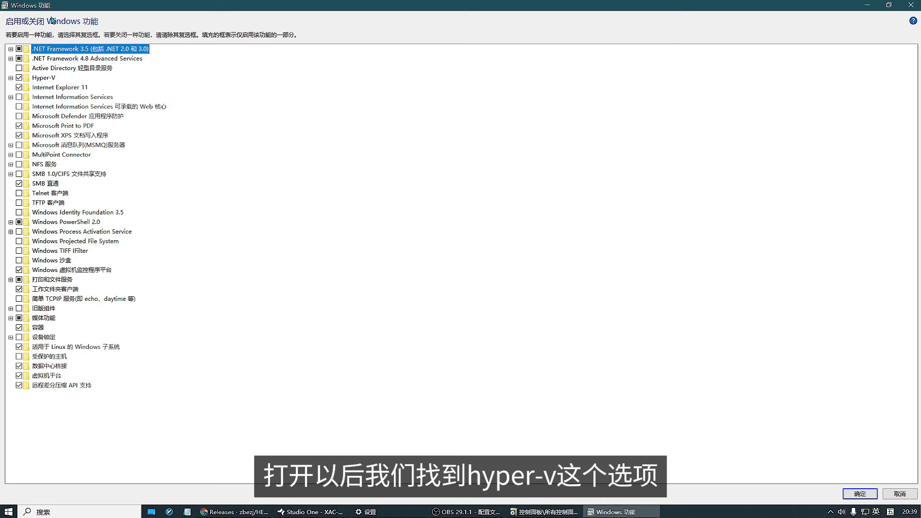
pyautogui.click(11, 77)
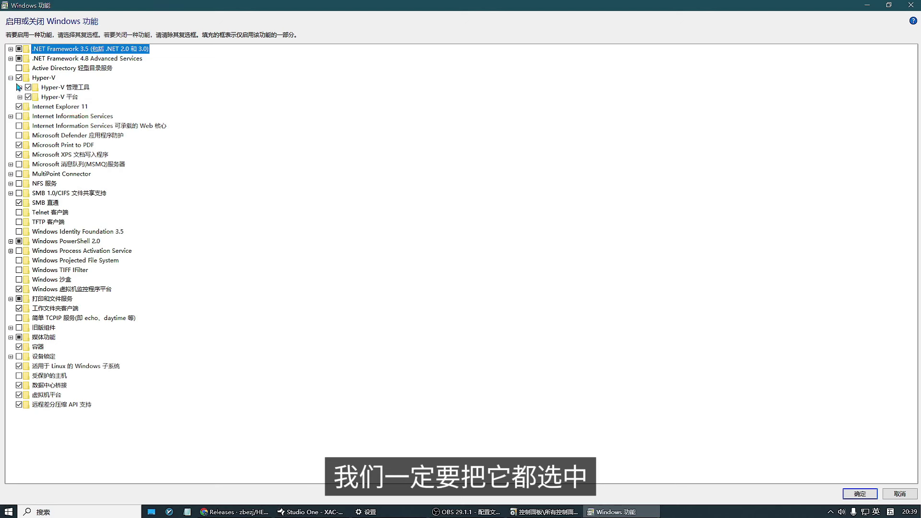
pyautogui.click(24, 81)
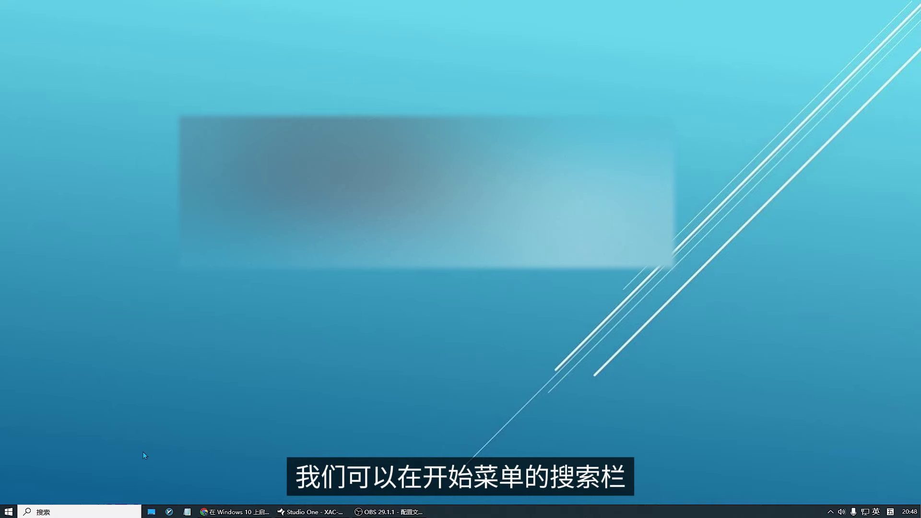
# Find Hyper-V Manager through the Windows search and launch it
pyautogui.click(82, 511)
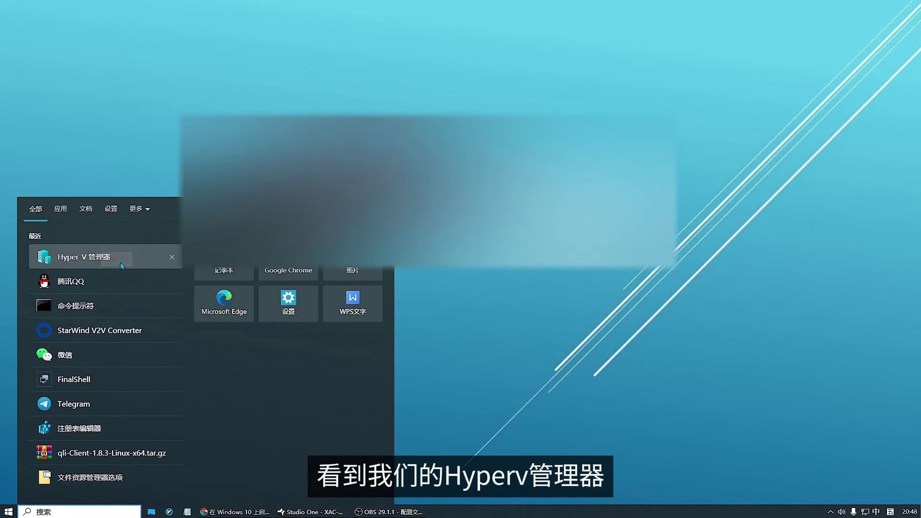
pyautogui.click(122, 258)
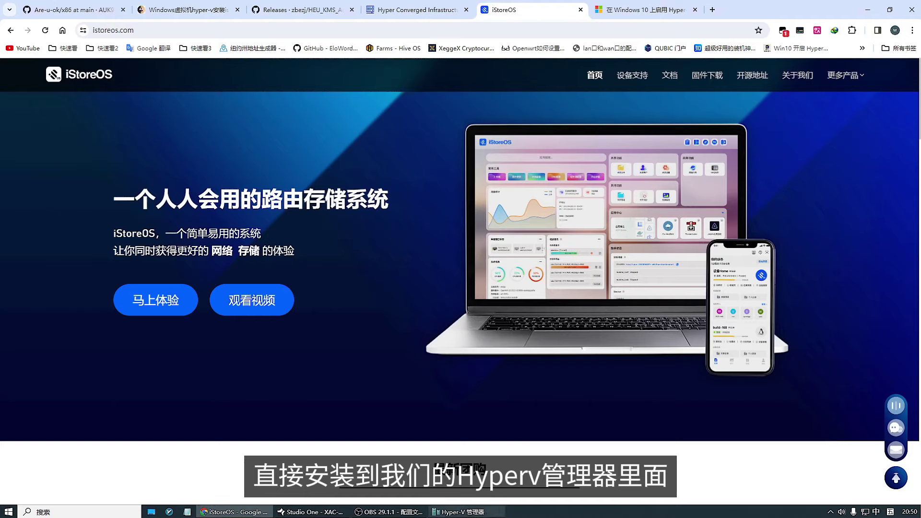
pyautogui.click(500, 512)
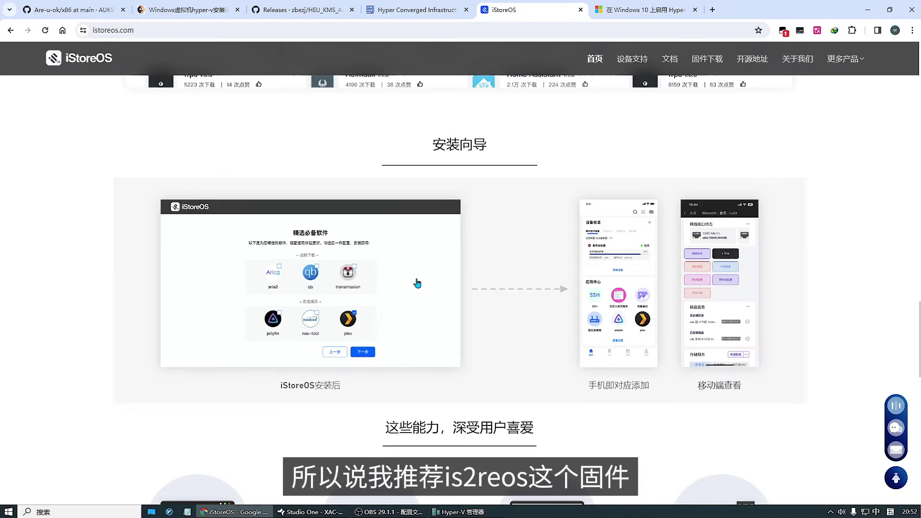
# Open the firmware download page from the iStoreOS website and go into the x86_64 folder
pyautogui.scroll(2, 417, 283)
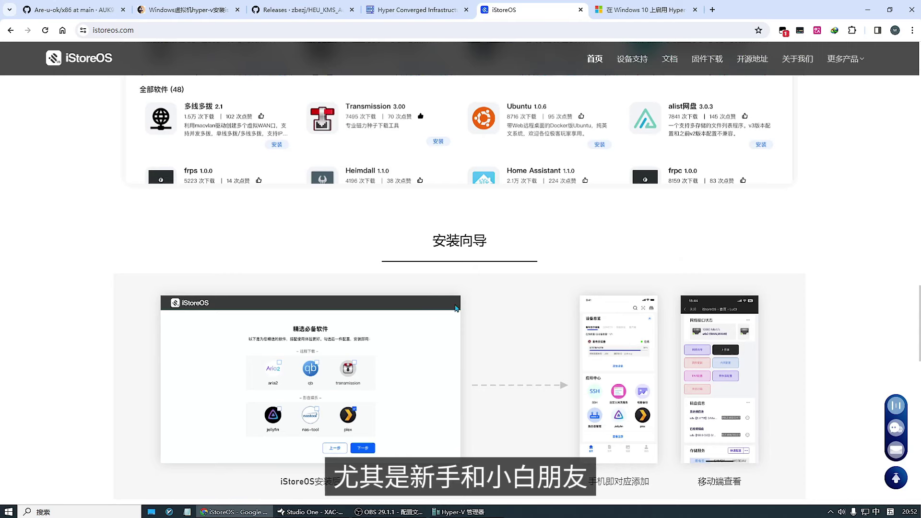
pyautogui.scroll(-4, 456, 310)
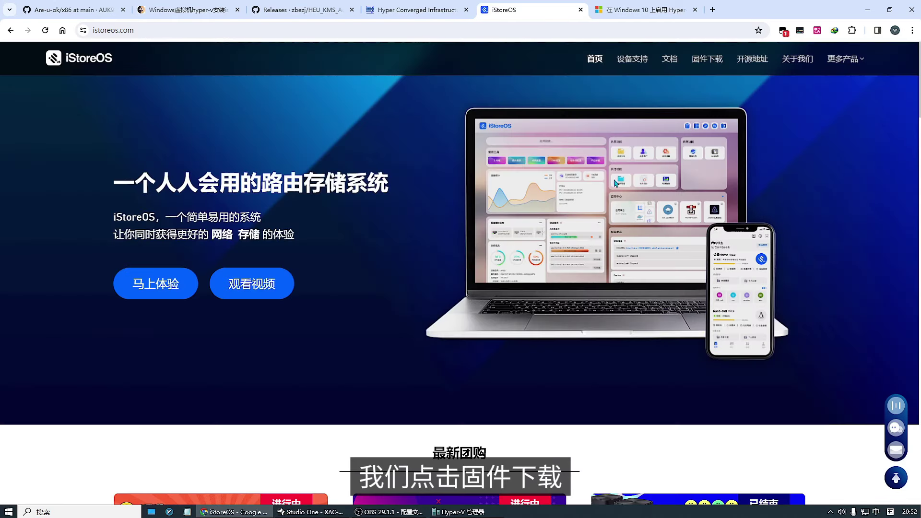
pyautogui.click(707, 59)
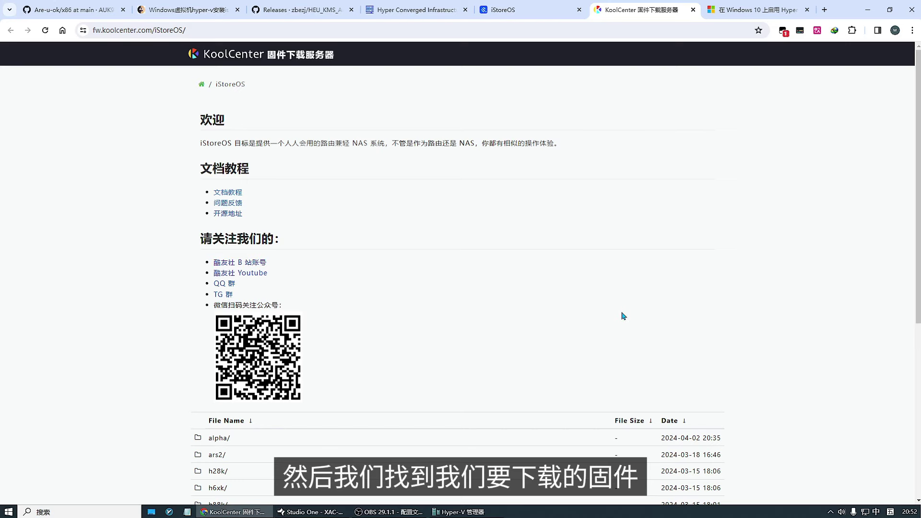
pyautogui.scroll(-6, 624, 316)
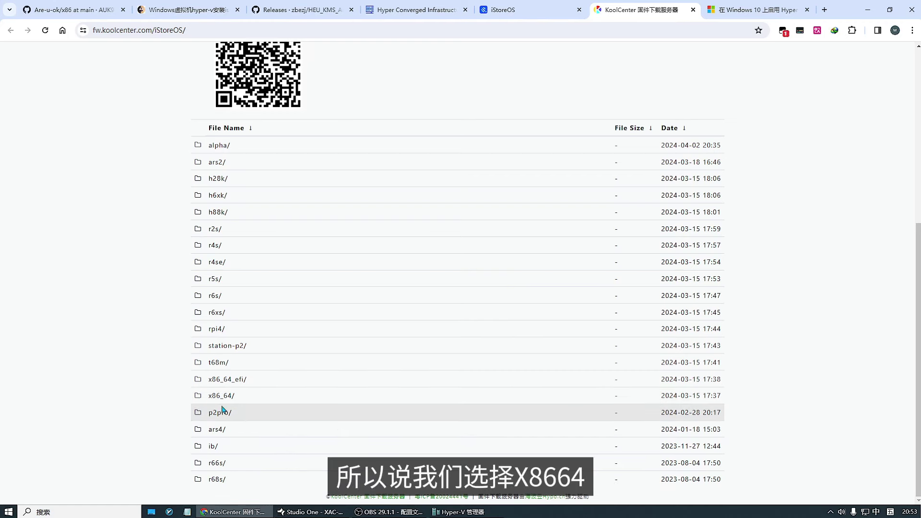
pyautogui.click(224, 401)
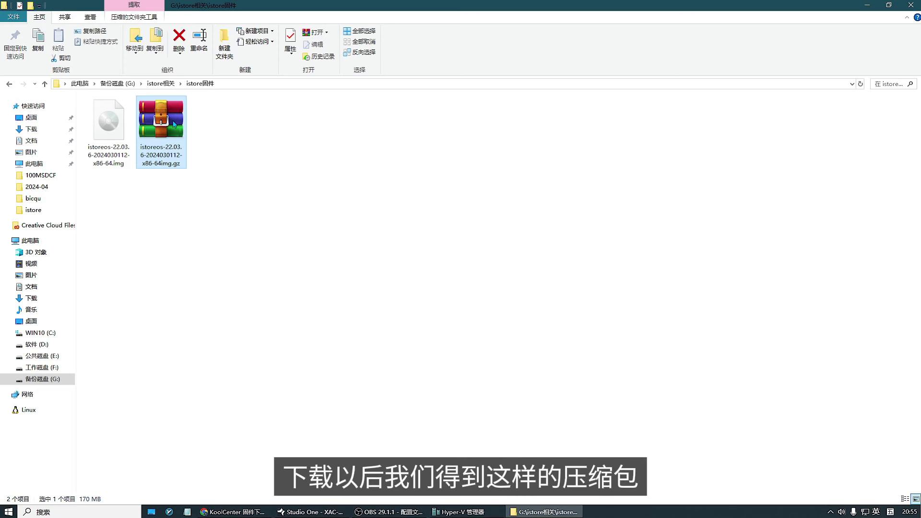
pyautogui.click(106, 125)
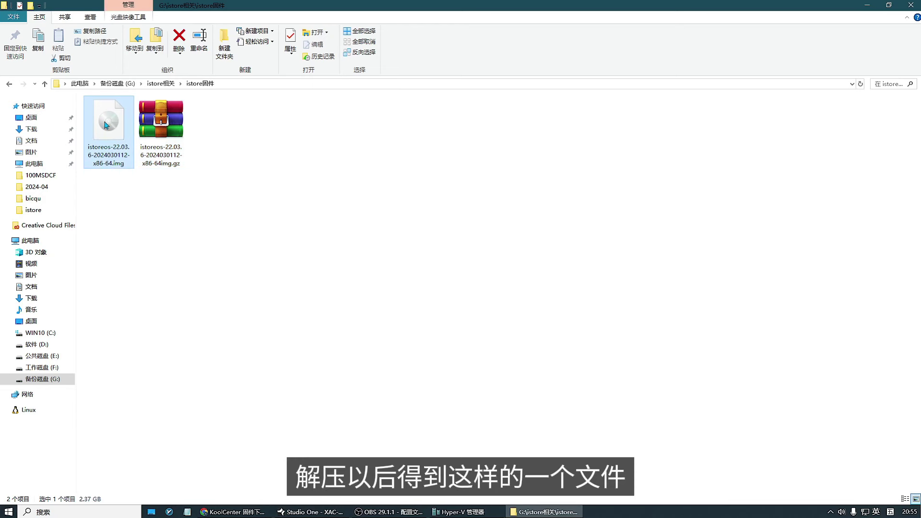
pyautogui.click(205, 226)
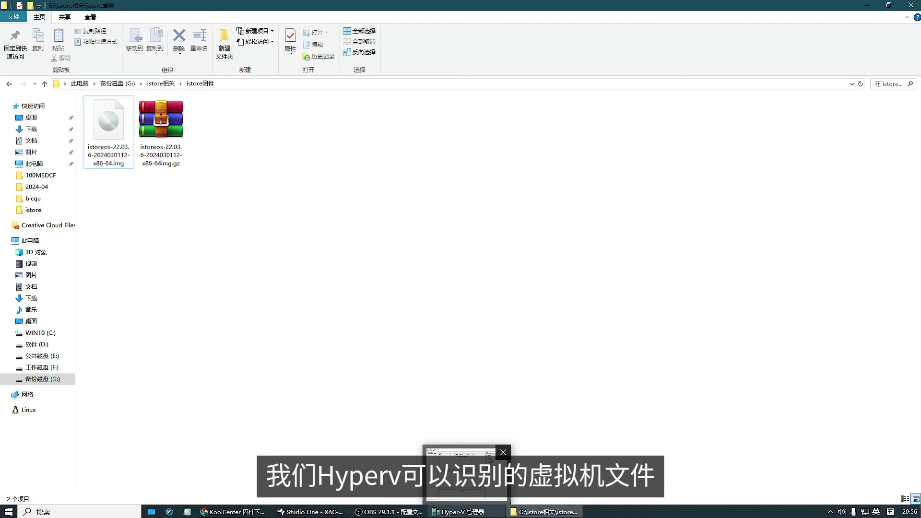
pyautogui.click(460, 512)
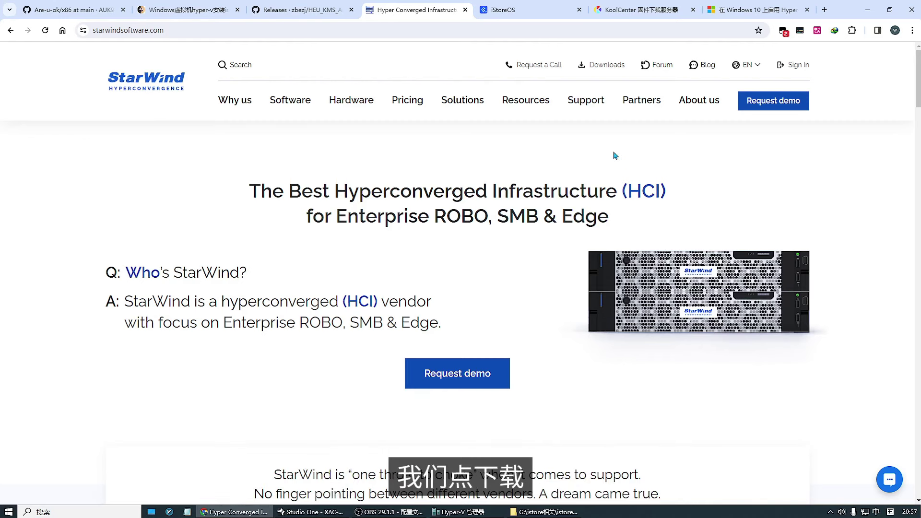
# Open the StarWind downloads page and request the download of StarWind V2V Converter / P2V Migrator
pyautogui.click(602, 67)
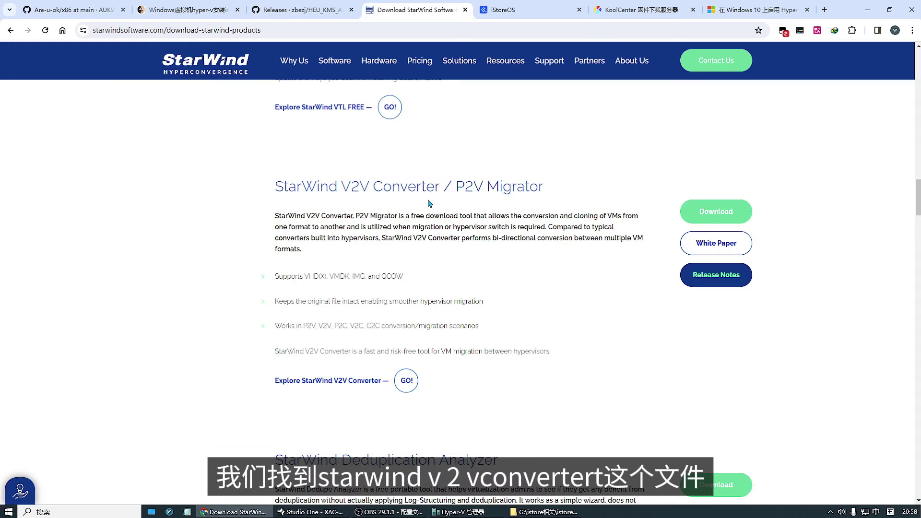
pyautogui.click(715, 221)
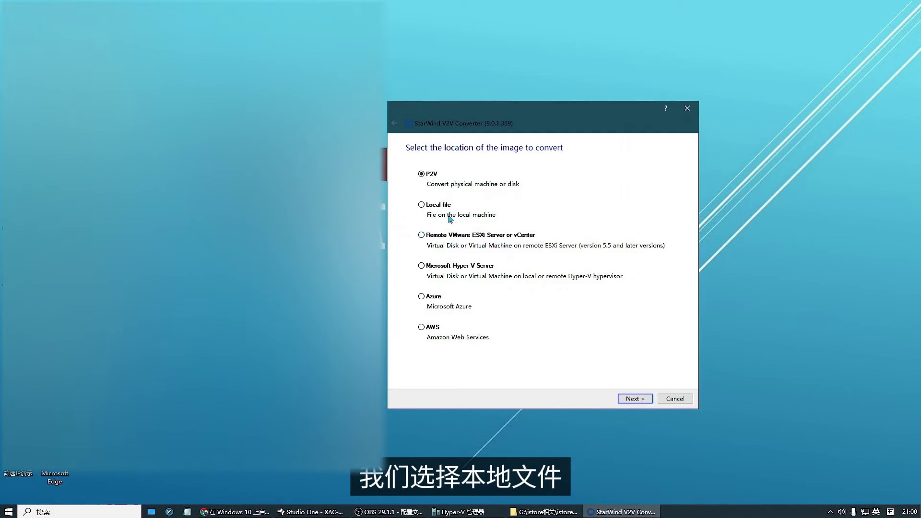
pyautogui.click(422, 205)
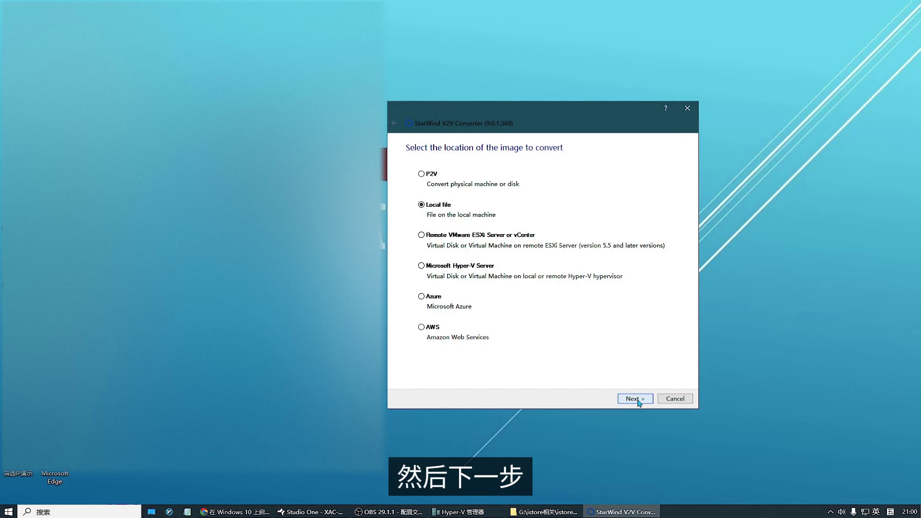
pyautogui.click(635, 398)
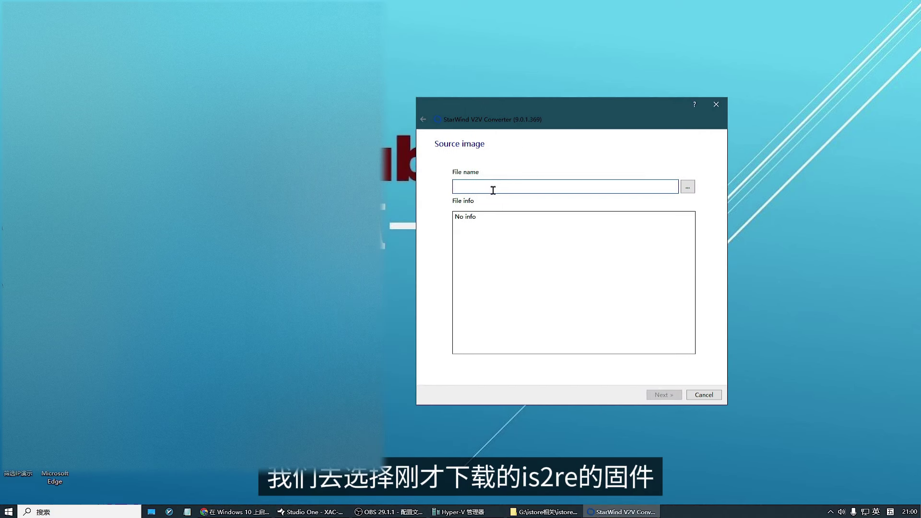
pyautogui.click(688, 187)
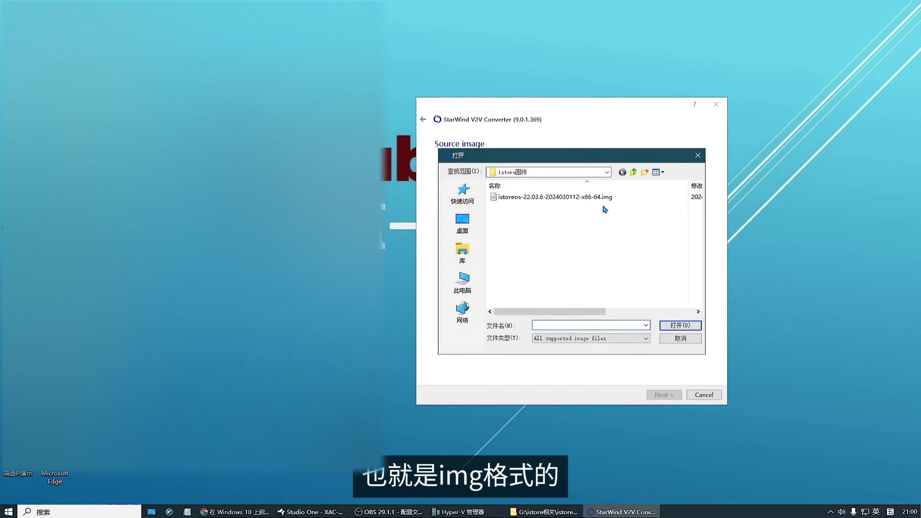
pyautogui.click(550, 198)
pyautogui.click(688, 326)
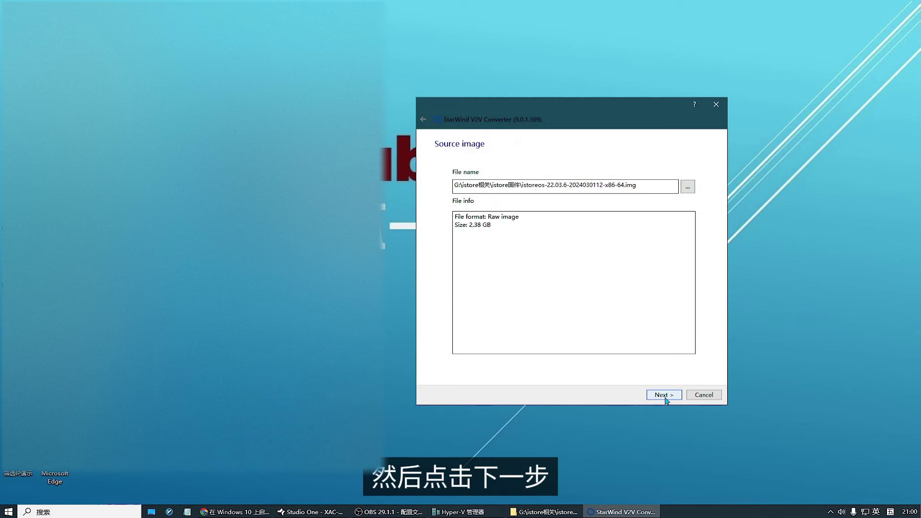
pyautogui.click(665, 397)
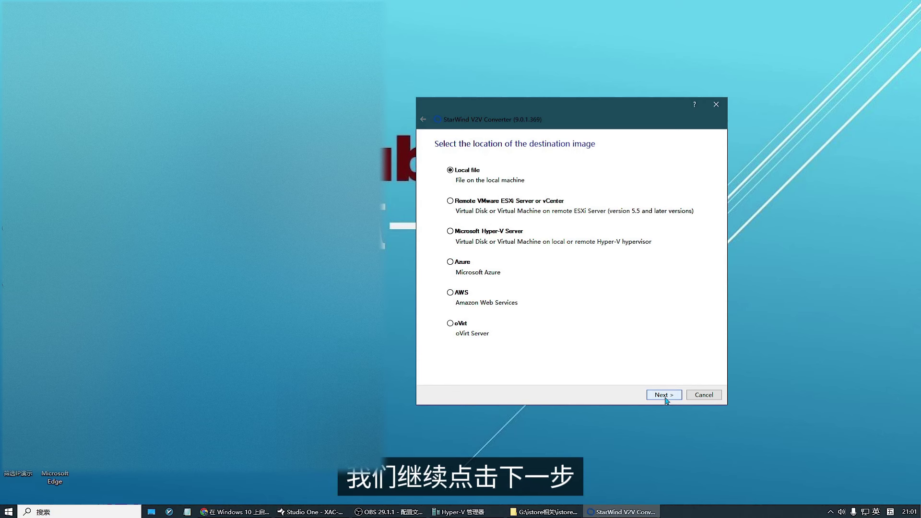
# Convert the image to a local file in VHD/VHDX format, saved in the desktop folder 新建文件夹 (2), and finish the converter wizard
pyautogui.click(664, 395)
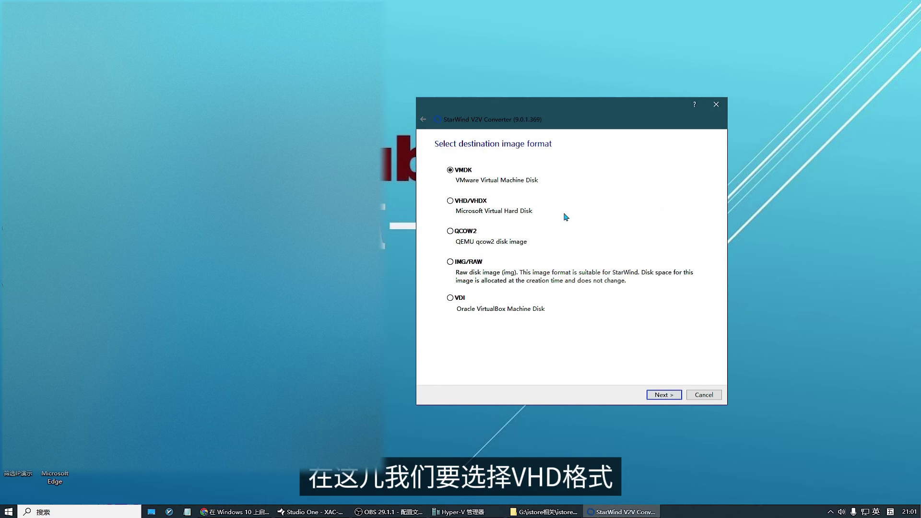
pyautogui.click(472, 207)
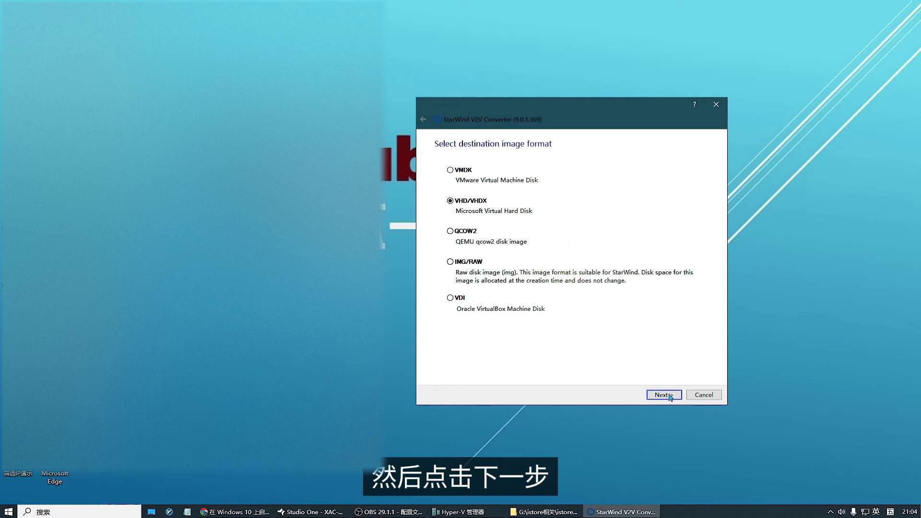
pyautogui.click(669, 396)
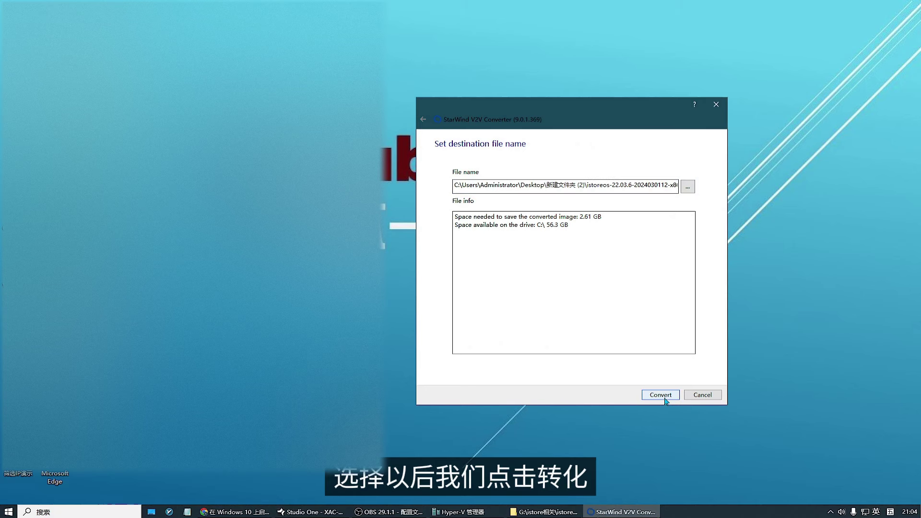
pyautogui.click(665, 400)
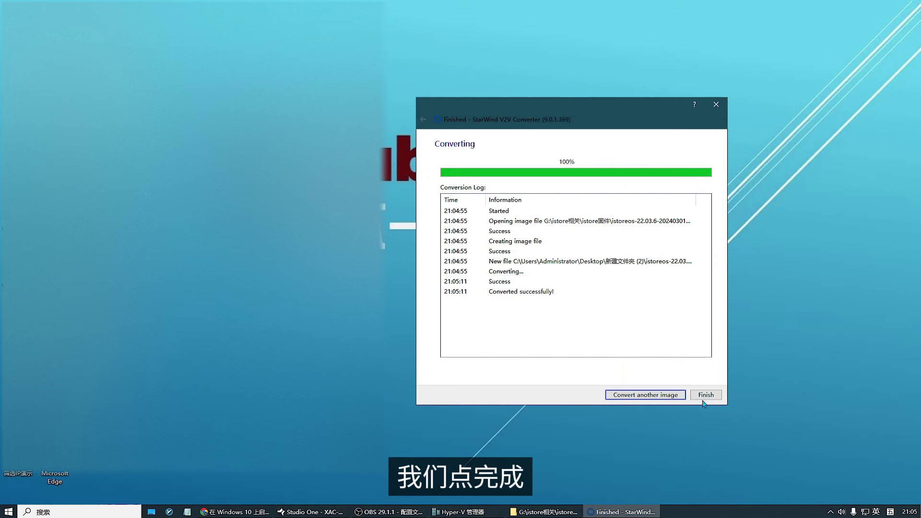
pyautogui.click(706, 394)
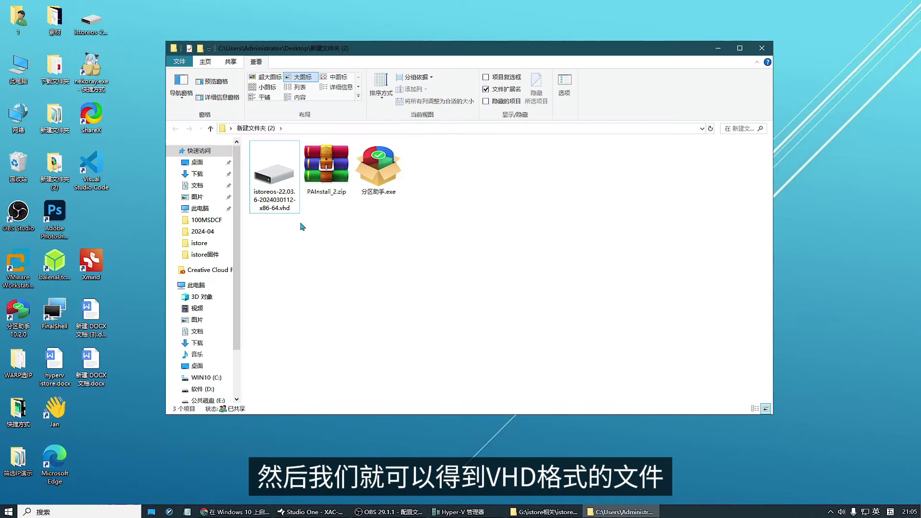
pyautogui.click(290, 211)
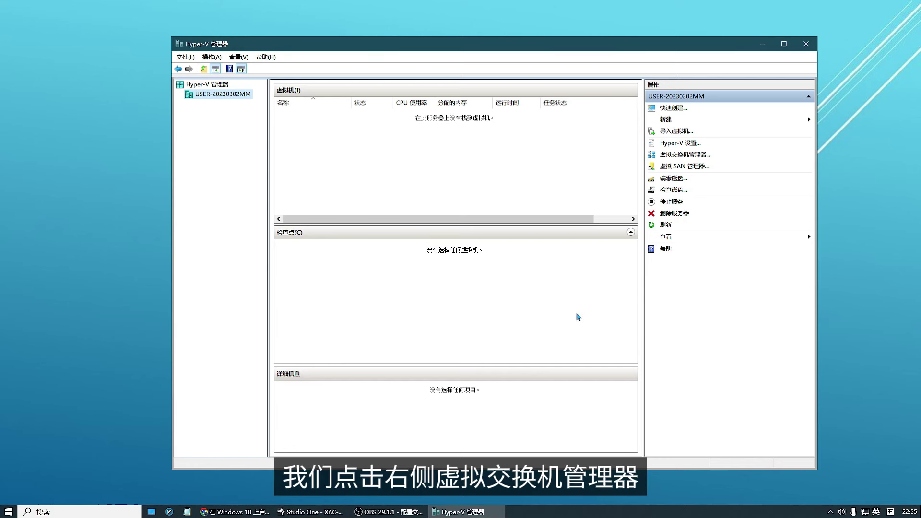
# Create a new virtual switch of the external type (外部) in Hyper-V's virtual switch manager
pyautogui.click(693, 156)
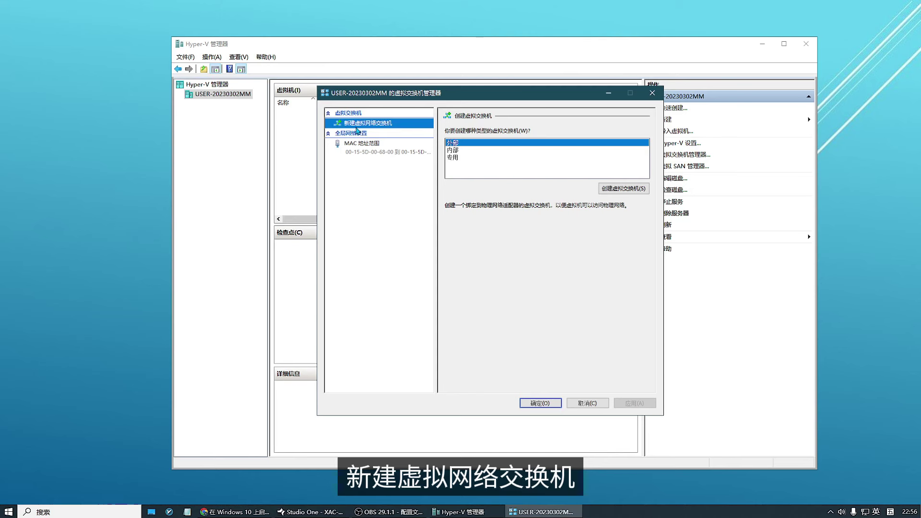
pyautogui.click(454, 144)
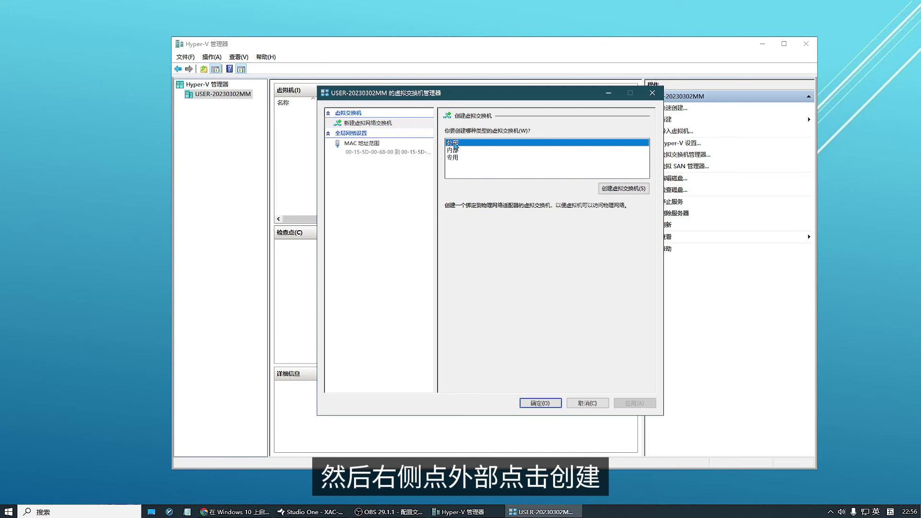
pyautogui.click(618, 193)
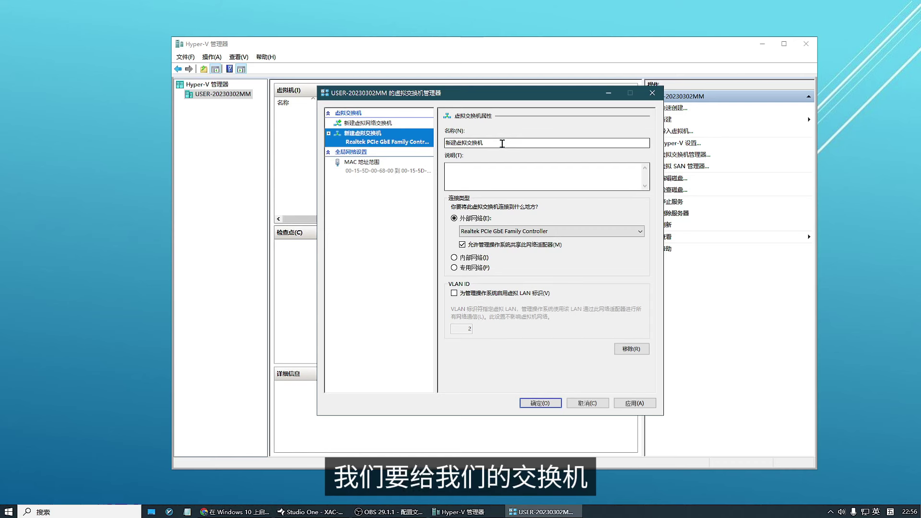
# Name the new virtual switch lan88, bind it to the external network Realtek PCIe GbE Family Controller, and apply the settings
pyautogui.doubleClick(502, 143)
pyautogui.write('lan88')
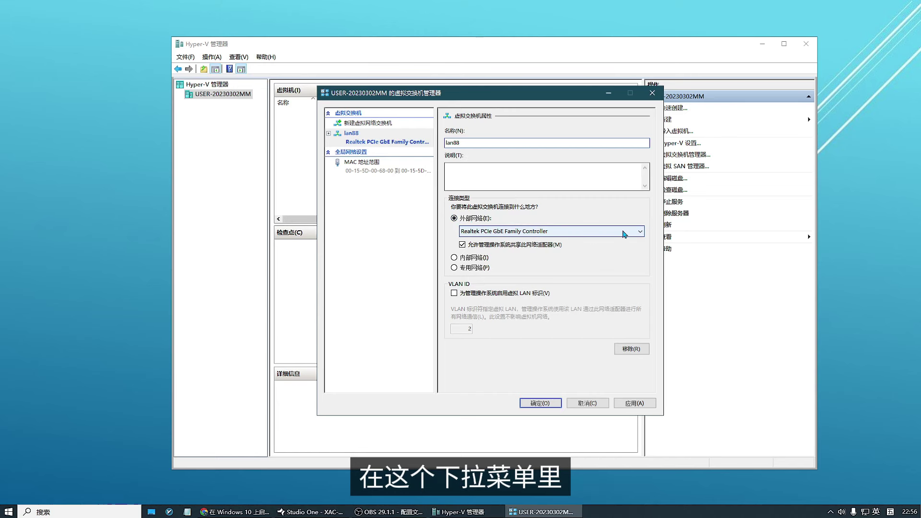
pyautogui.click(554, 232)
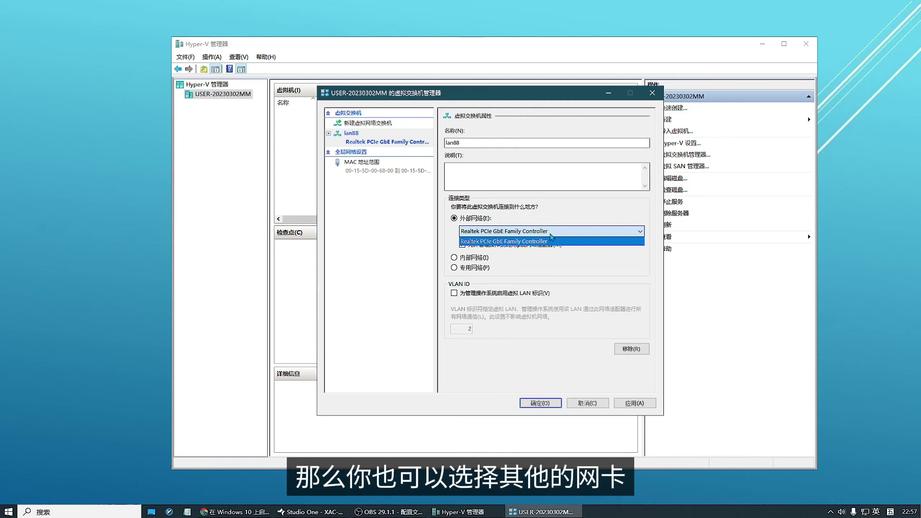
pyautogui.click(552, 240)
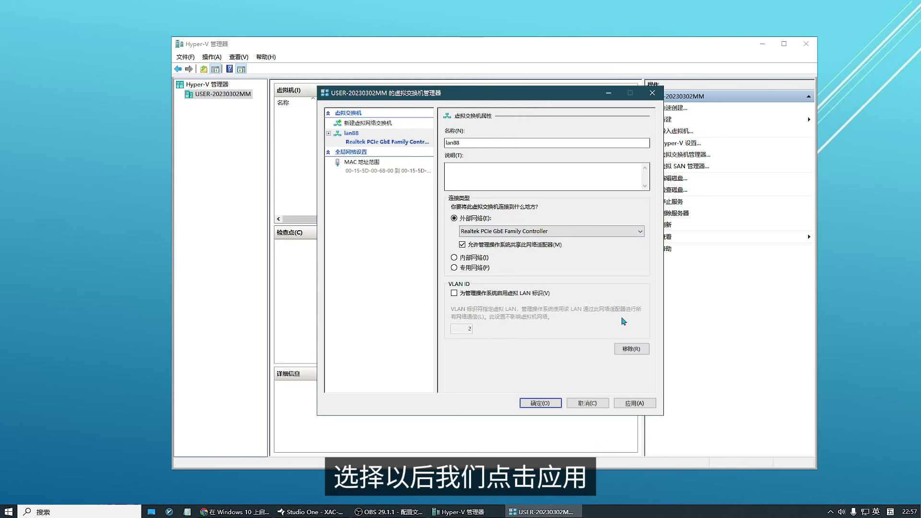
pyautogui.click(632, 406)
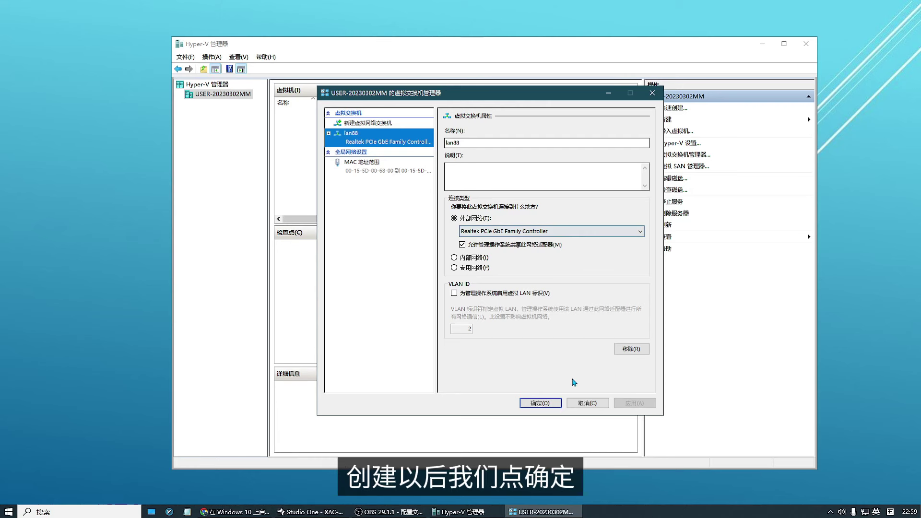
pyautogui.click(554, 405)
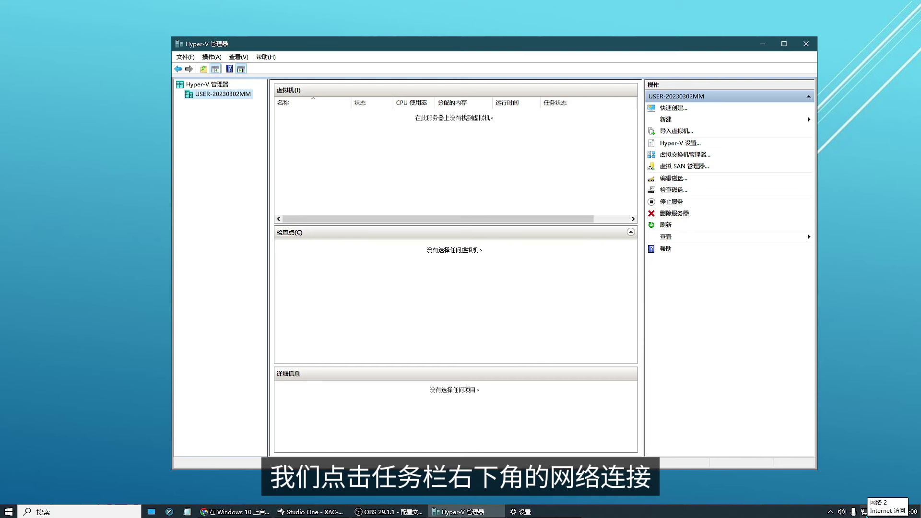
# Open the Windows network adapter list from the network and Internet settings and select the physical 以太网 connection
pyautogui.rightClick(864, 513)
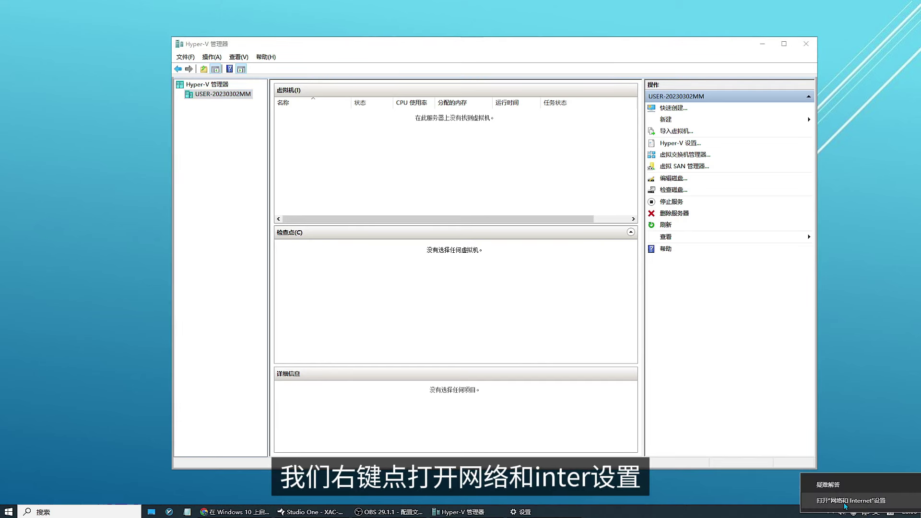
pyautogui.click(846, 501)
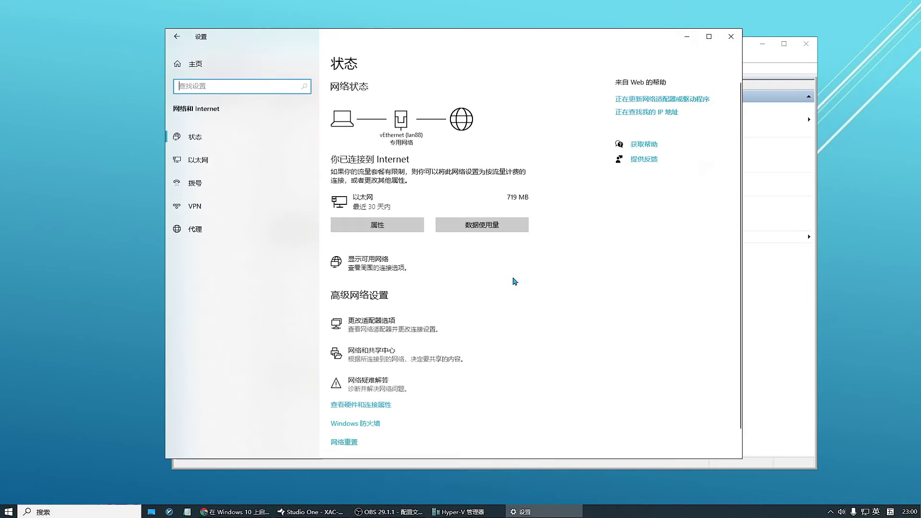
pyautogui.click(385, 325)
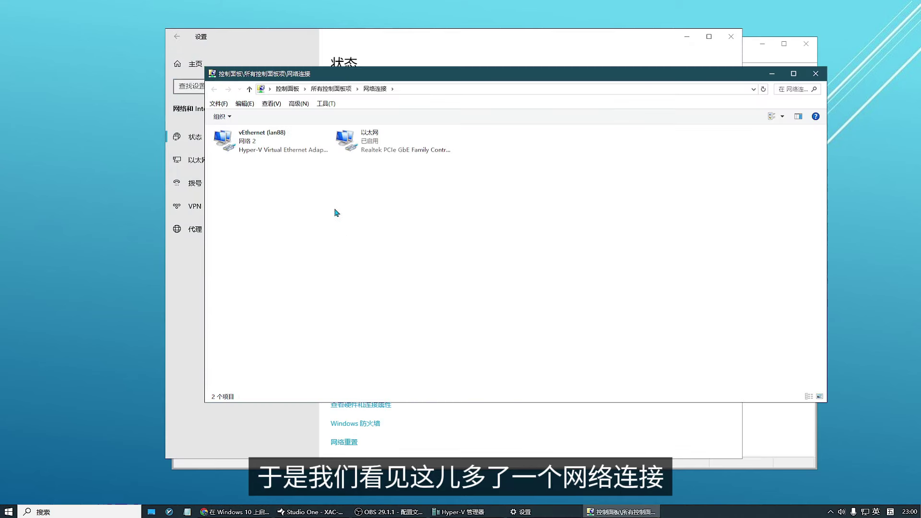
pyautogui.click(252, 143)
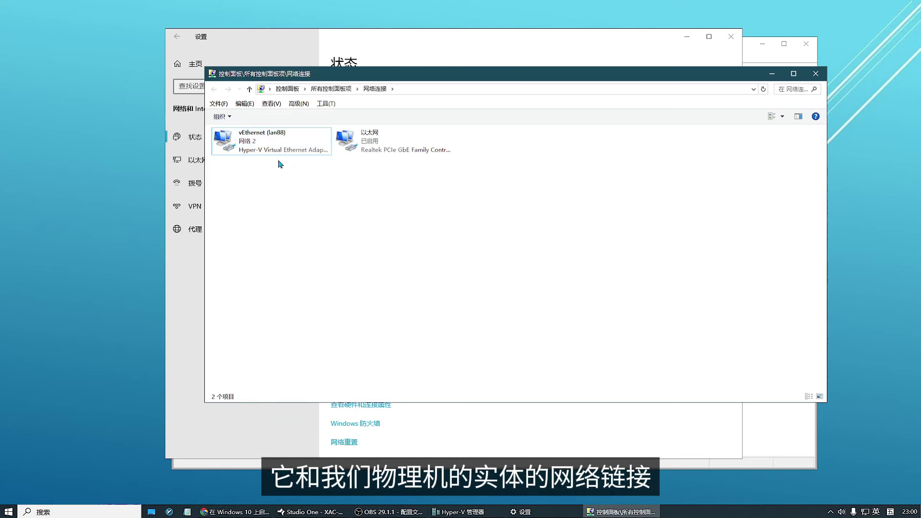
pyautogui.click(363, 147)
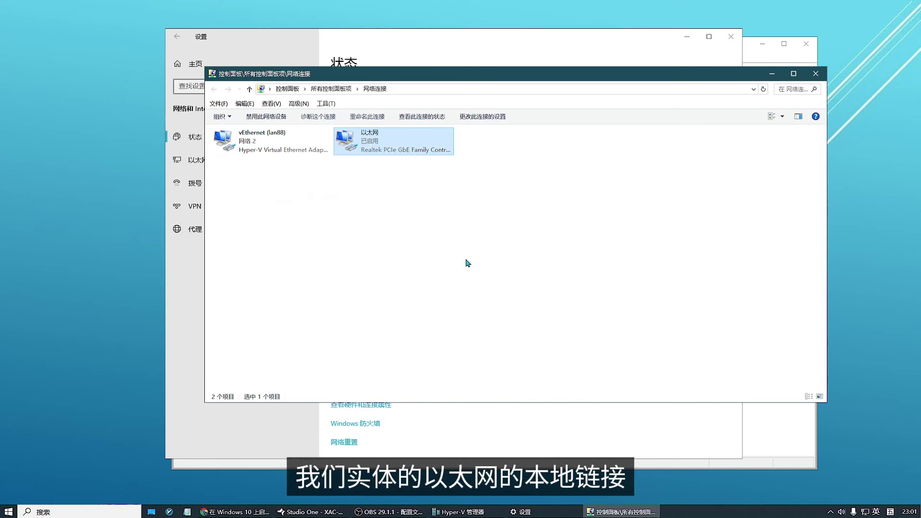
# Enable Internet connection sharing for other network users in the 以太网 adapter's properties
pyautogui.rightClick(376, 144)
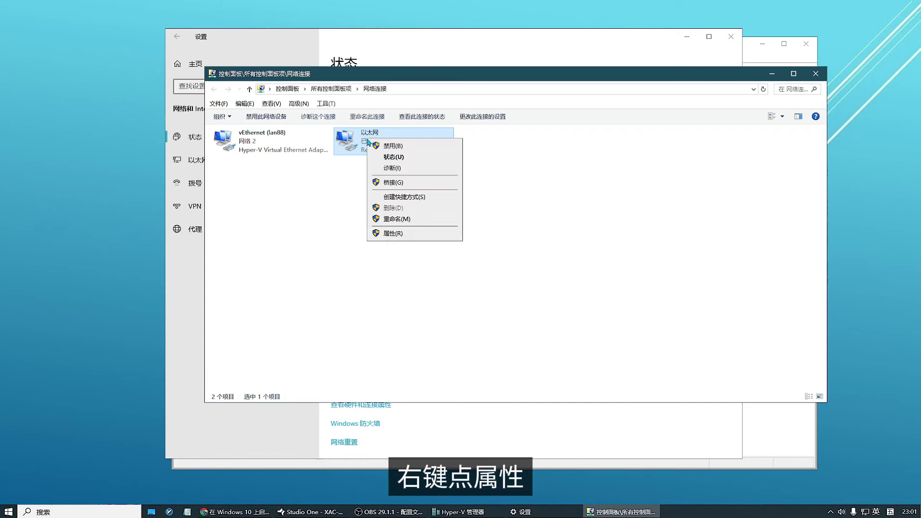
pyautogui.click(405, 236)
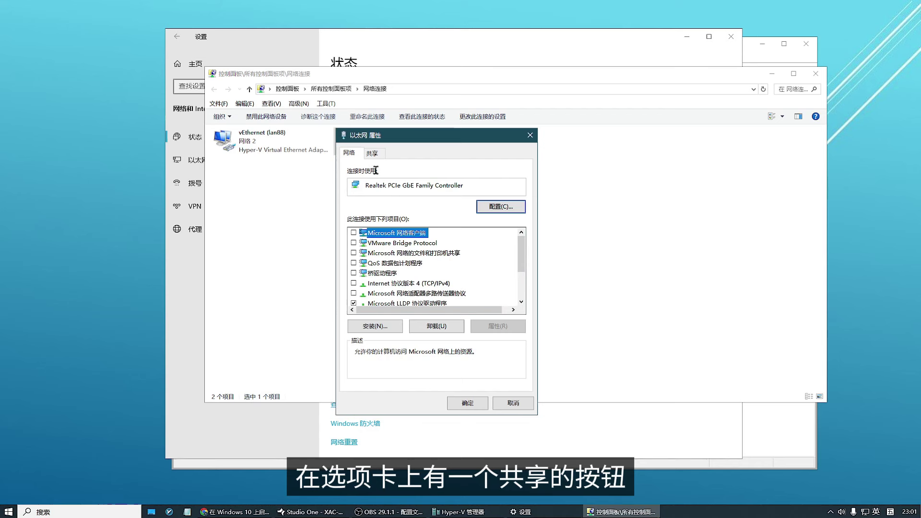
pyautogui.click(374, 153)
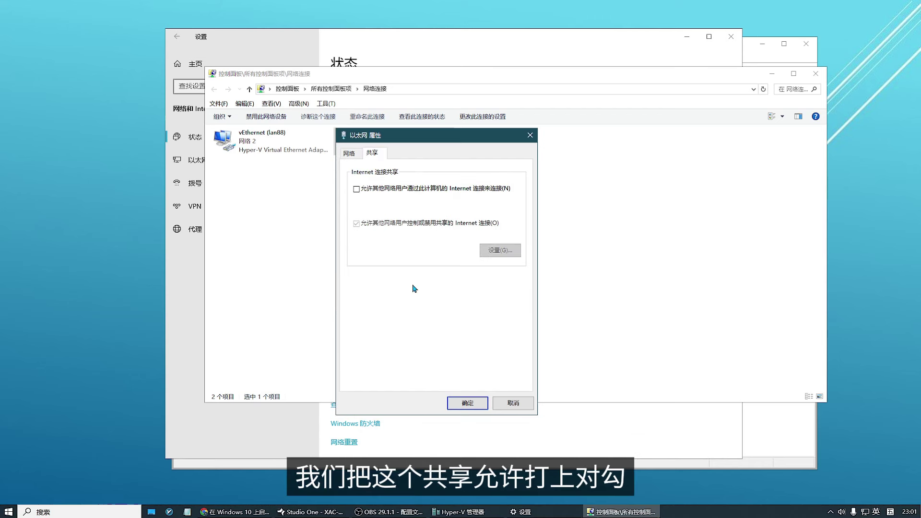
pyautogui.click(356, 189)
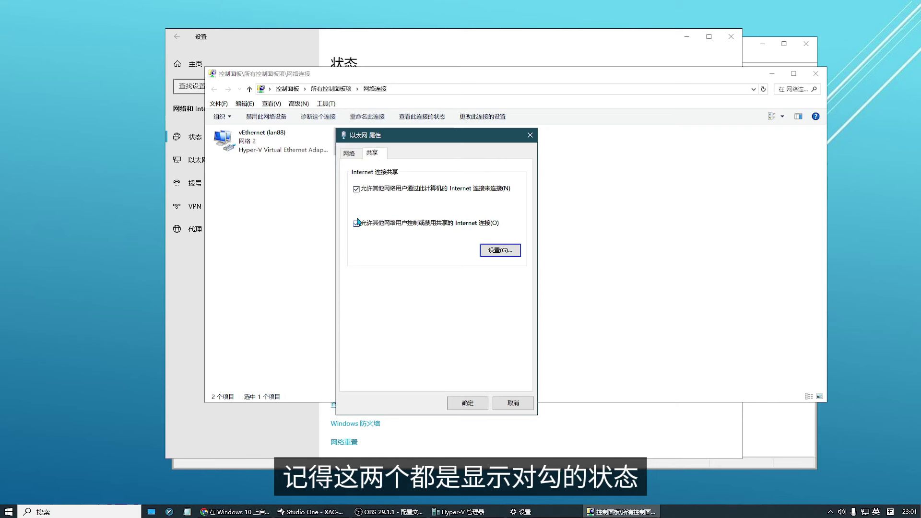
pyautogui.click(473, 404)
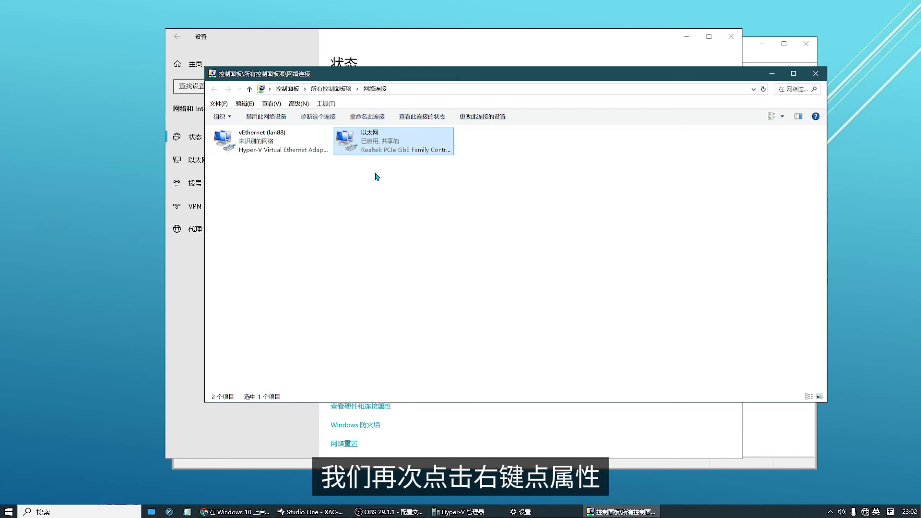
# Reopen the 以太网 adapter's properties and examine the network items used by the connection
pyautogui.rightClick(365, 138)
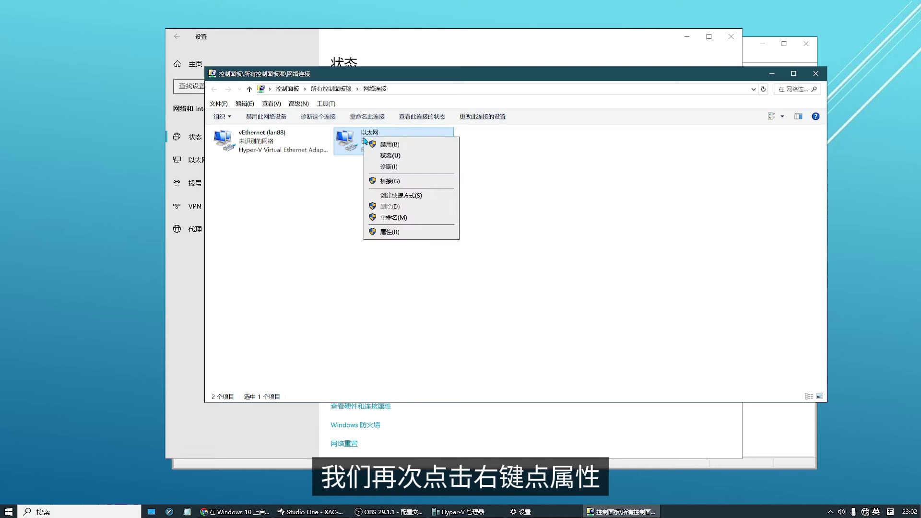
pyautogui.click(397, 234)
pyautogui.click(288, 221)
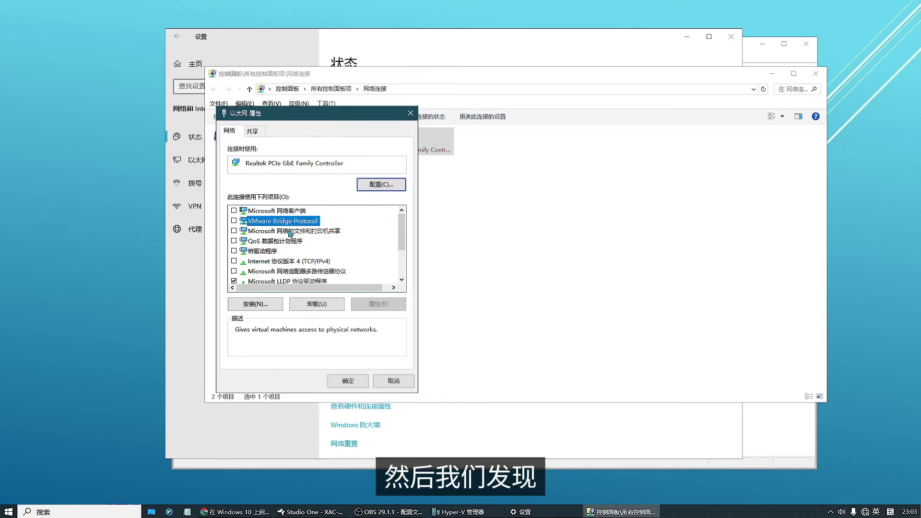
pyautogui.click(289, 233)
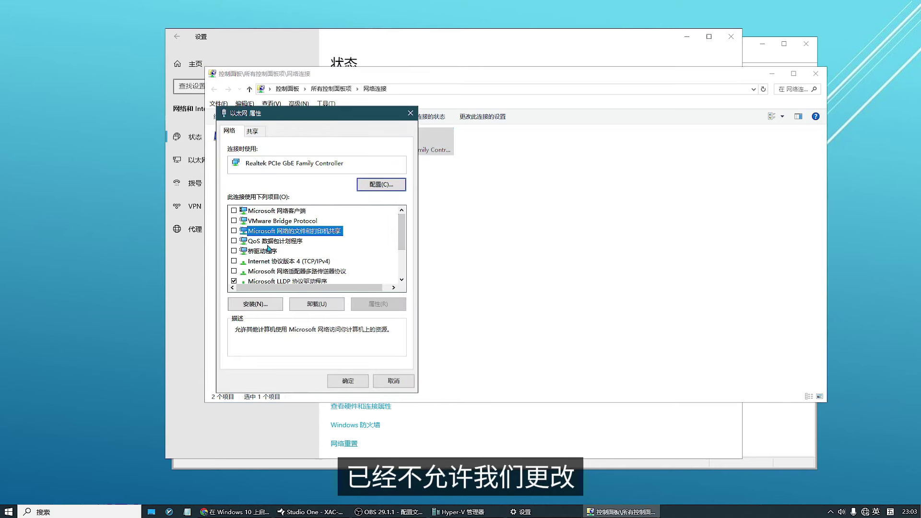
pyautogui.scroll(-2, 271, 239)
pyautogui.click(311, 212)
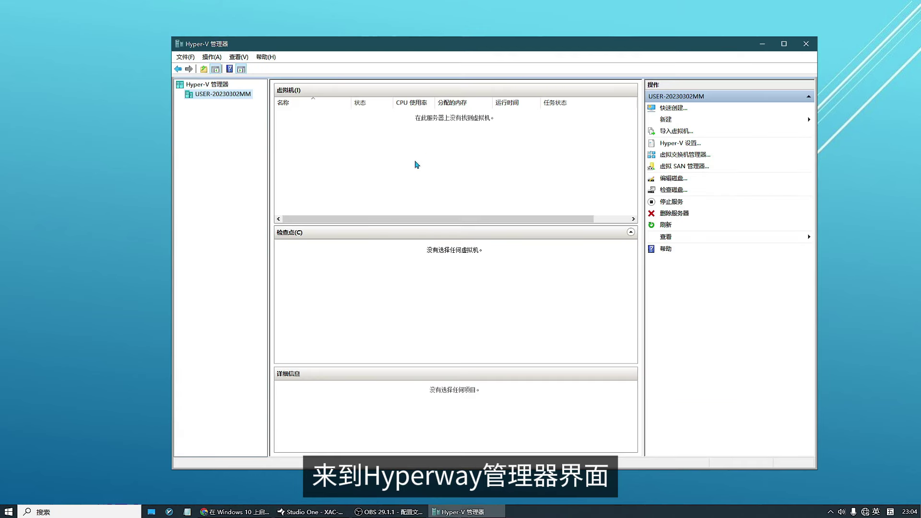
# Start creating a new virtual machine in Hyper-V Manager and name it "istore vpn"
pyautogui.click(664, 121)
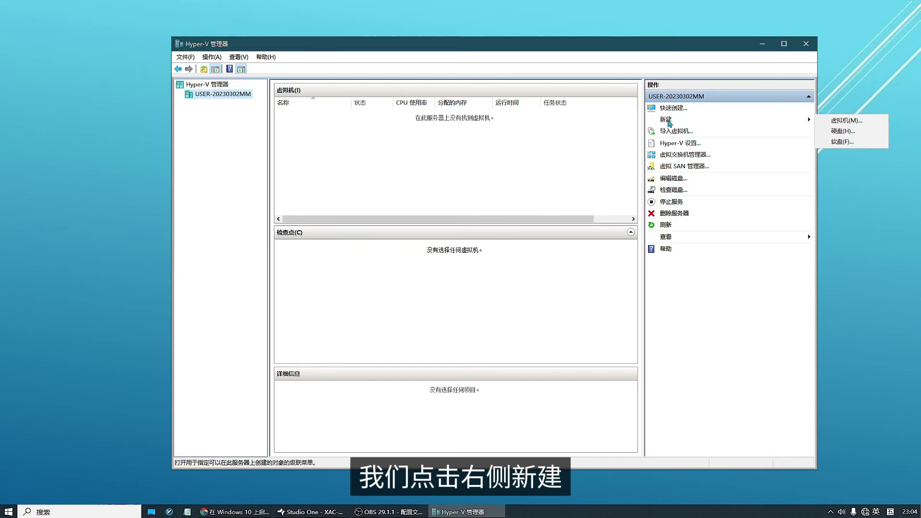
pyautogui.click(843, 126)
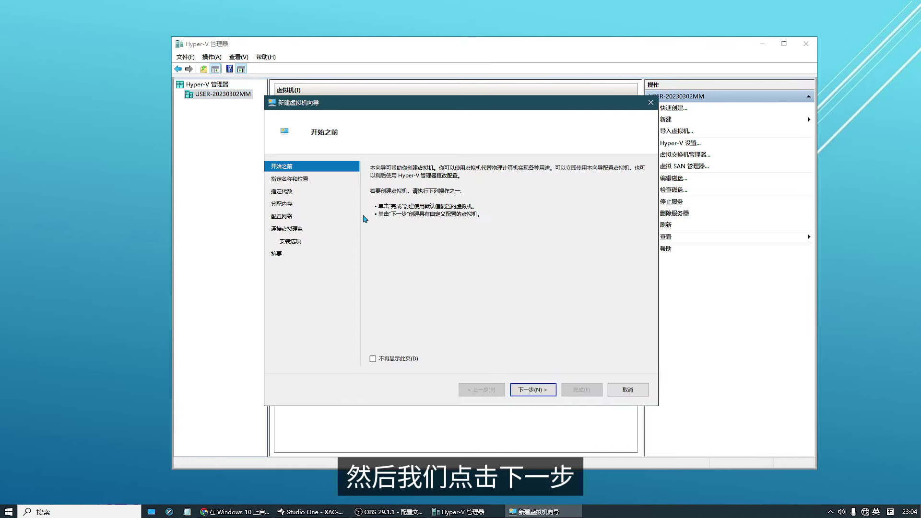
pyautogui.click(544, 395)
pyautogui.click(453, 197)
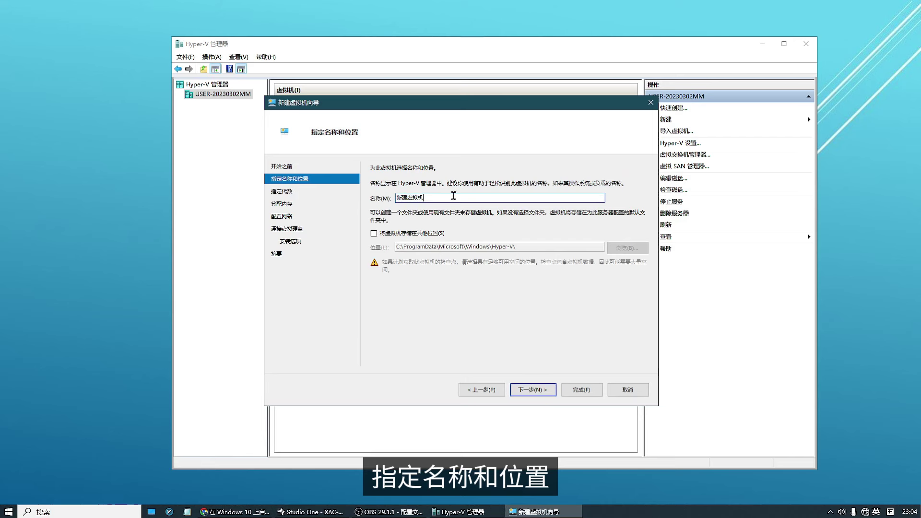
pyautogui.press('BackSpace')
pyautogui.press('BackSpace')
pyautogui.press('BackSpace')
pyautogui.press('BackSpace')
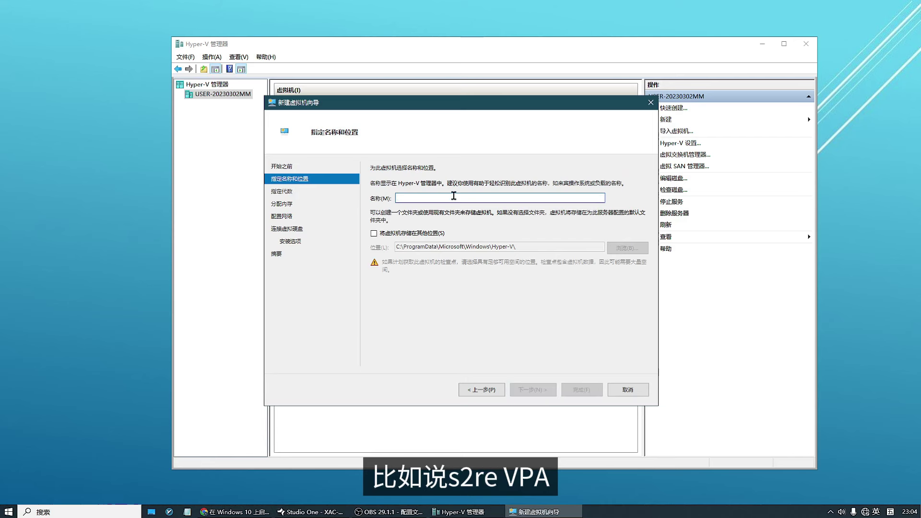
pyautogui.write('istore vpn')
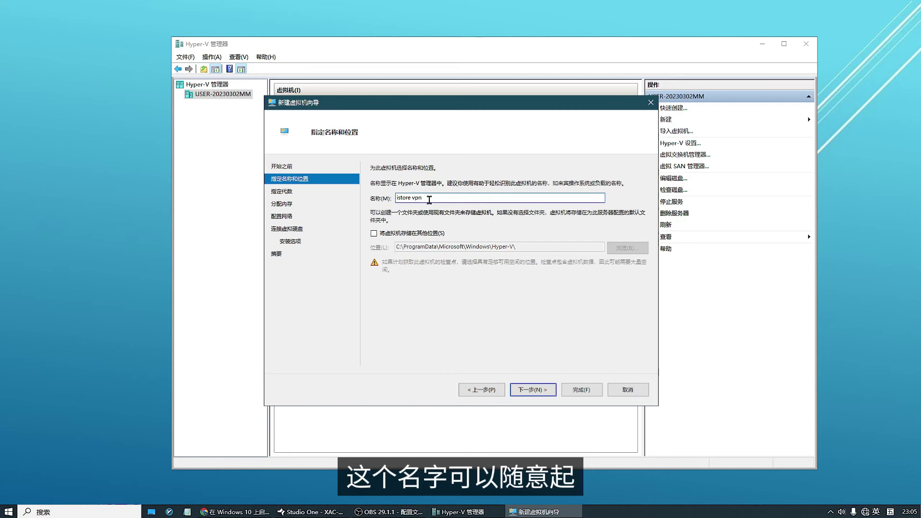
# Store the virtual machine in a different location, the istore教学 folder on drive G, and continue the wizard
pyautogui.click(374, 234)
pyautogui.click(628, 247)
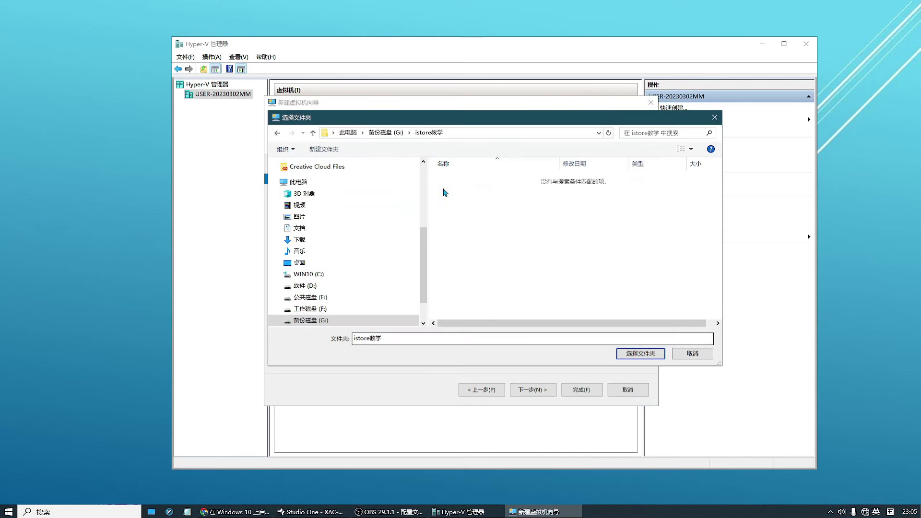
pyautogui.click(641, 354)
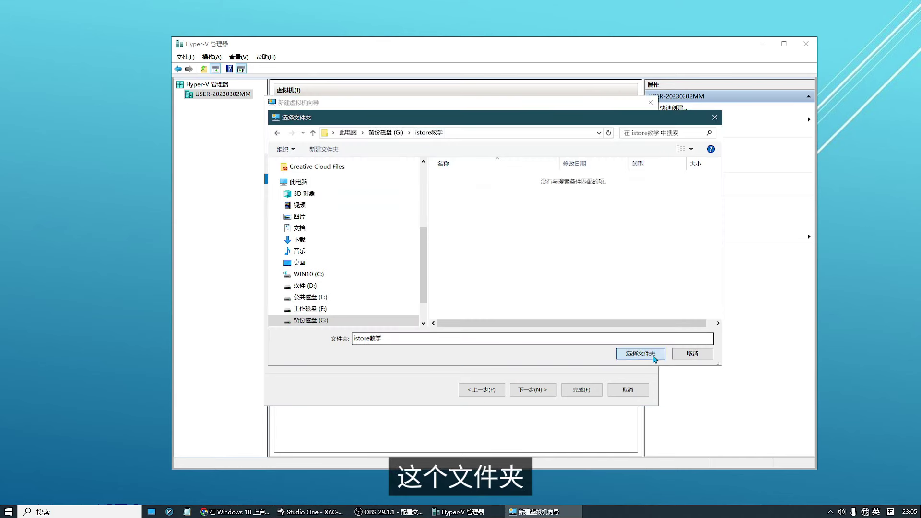
pyautogui.click(545, 391)
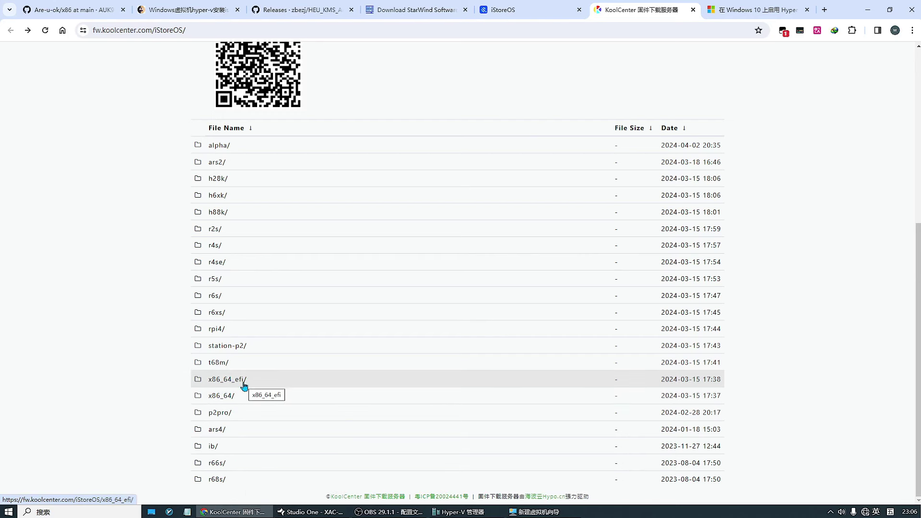
# Return from the browser to the wizard and accept generation 1 (第一代) with 1024 MB startup memory and dynamic memory
pyautogui.click(868, 10)
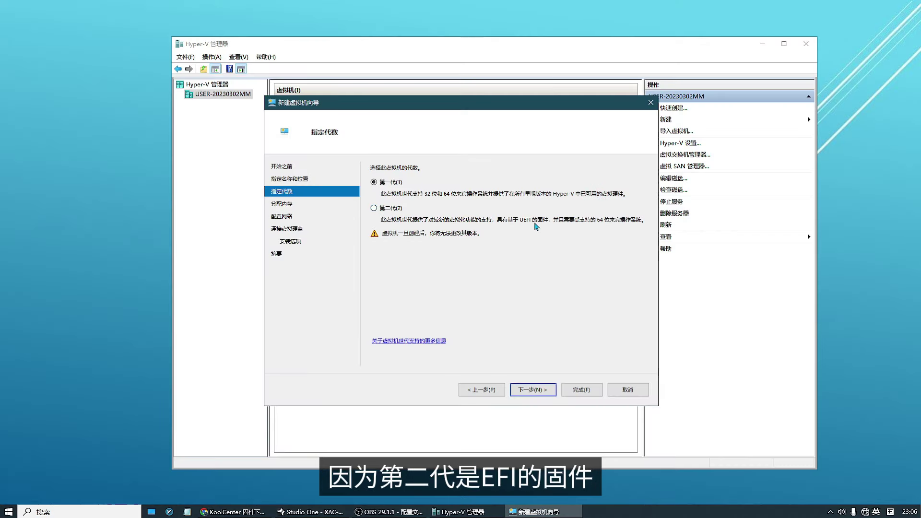
pyautogui.click(541, 395)
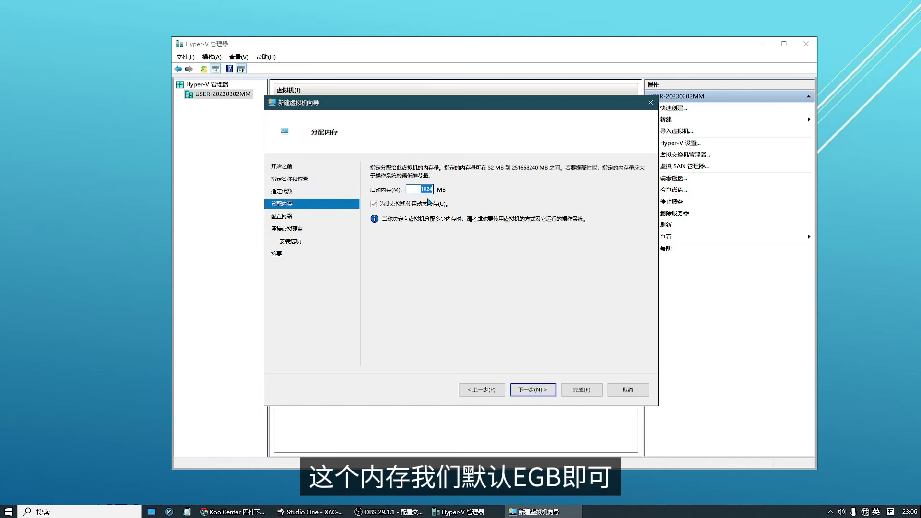
pyautogui.click(533, 390)
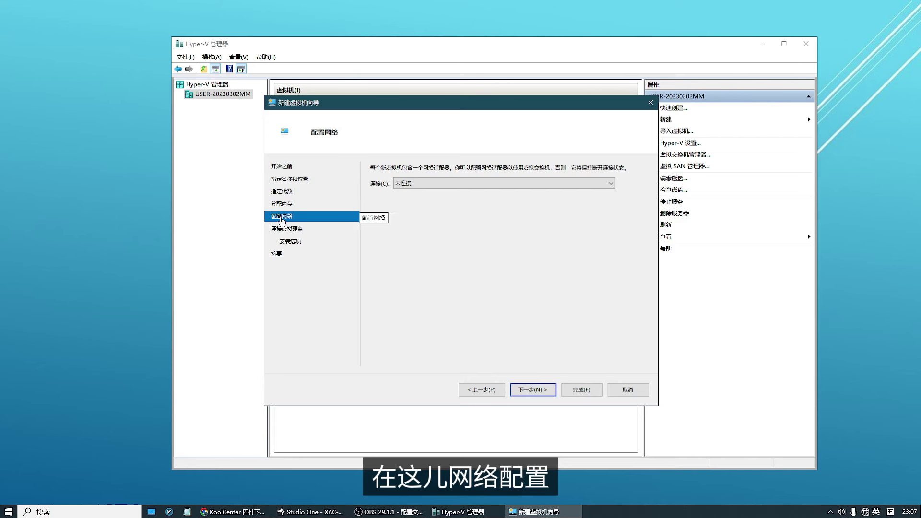
# Connect the virtual machine's network adapter to the lan88 switch and continue to the virtual hard disk settings
pyautogui.click(459, 184)
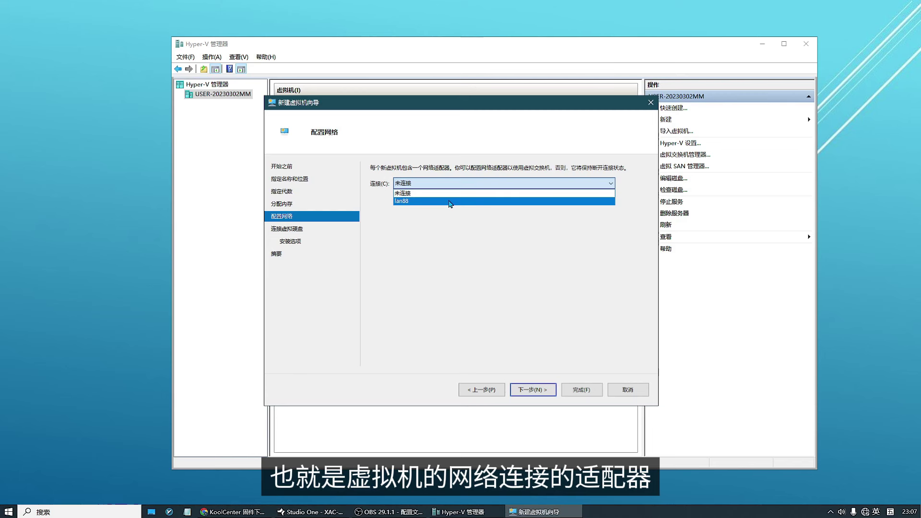
pyautogui.click(410, 202)
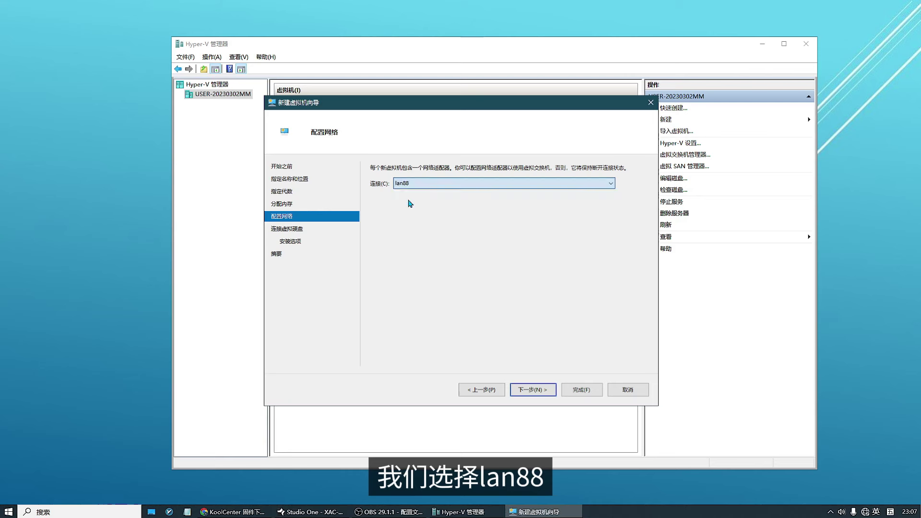
pyautogui.click(537, 390)
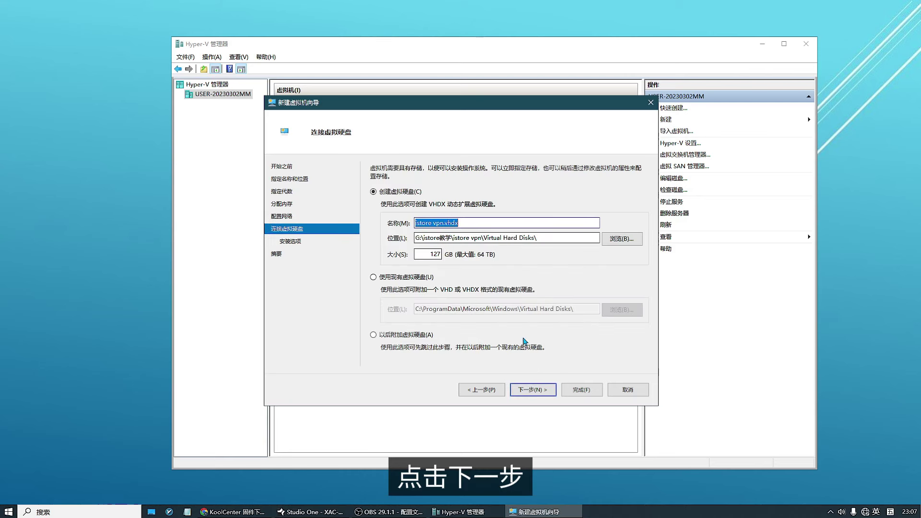
# Attach the existing virtual hard disk istoreos-22.03.6d.vhd from the desktop and finish creating the virtual machine
pyautogui.click(374, 278)
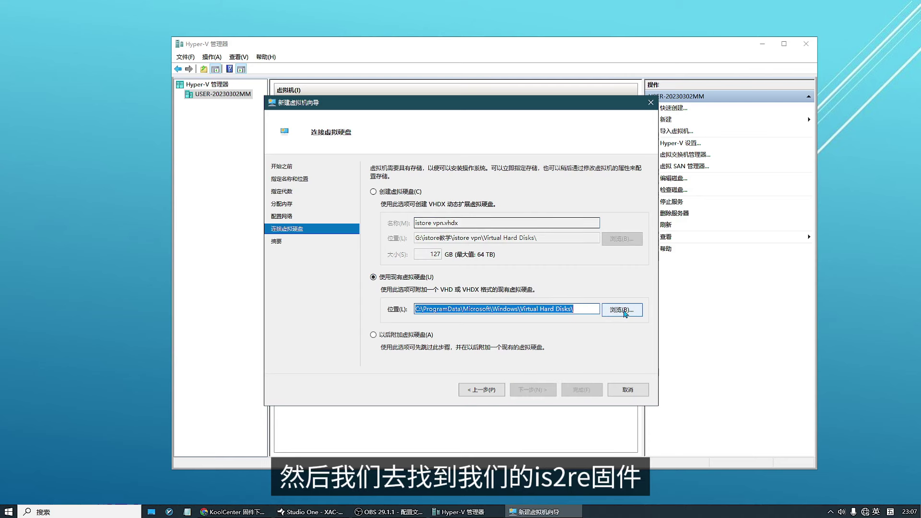
pyautogui.click(624, 311)
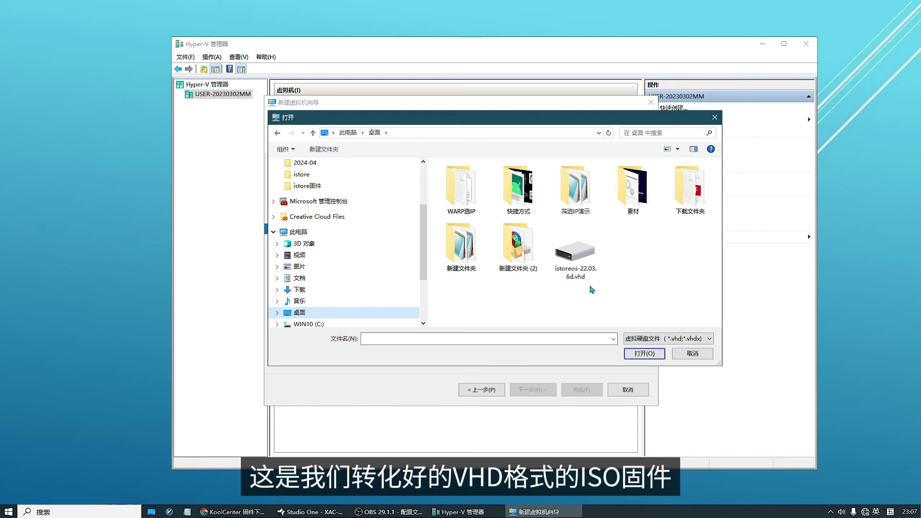
pyautogui.click(588, 252)
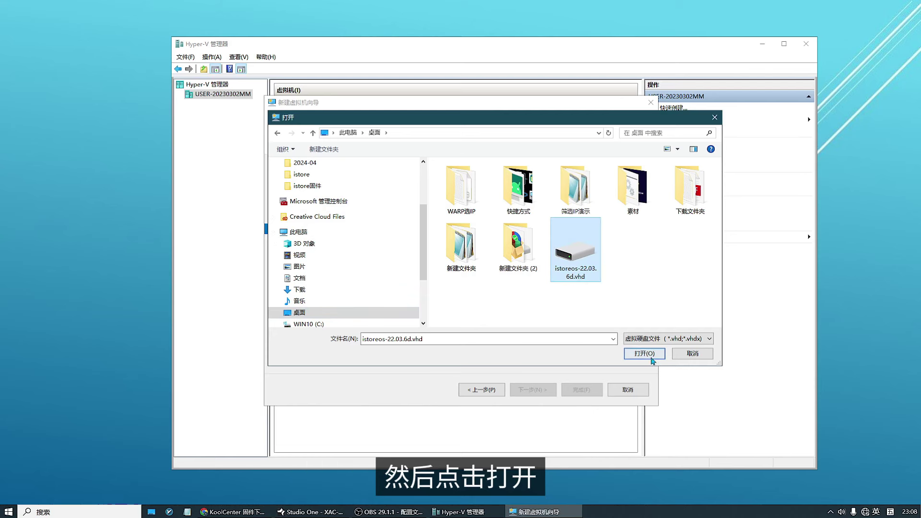
pyautogui.click(644, 354)
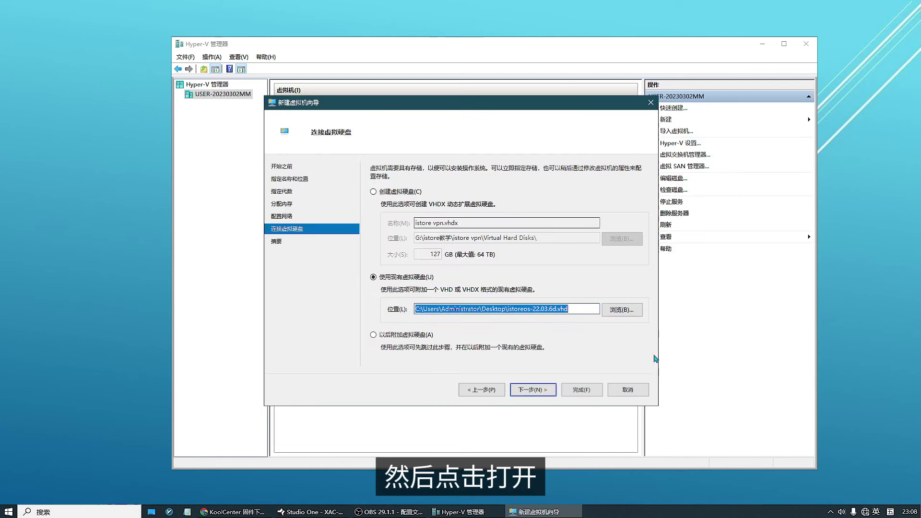
pyautogui.click(545, 391)
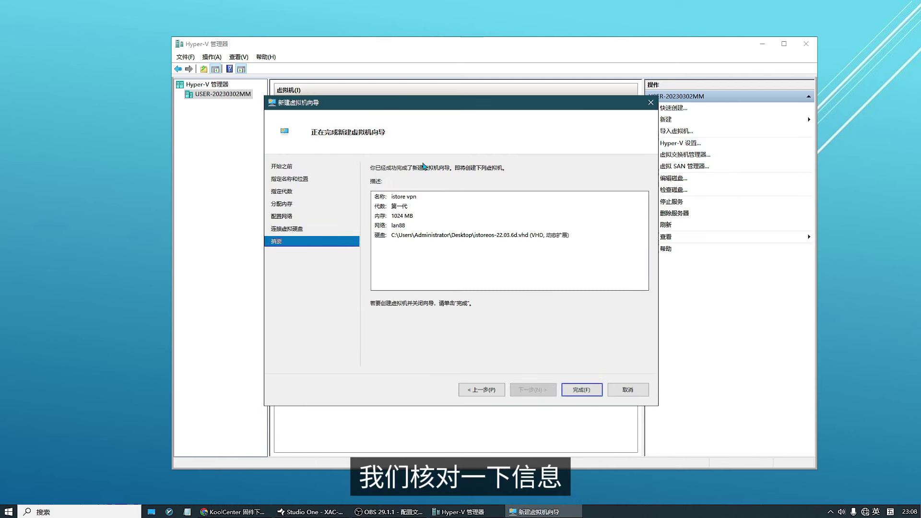
pyautogui.click(589, 393)
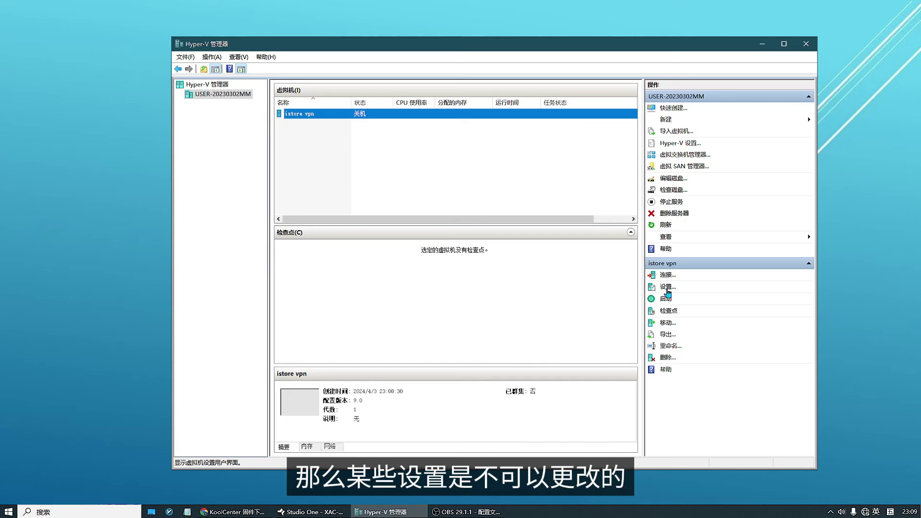
# Set the number of virtual processors of the istore vpn virtual machine to 2 and apply the change
pyautogui.click(302, 115)
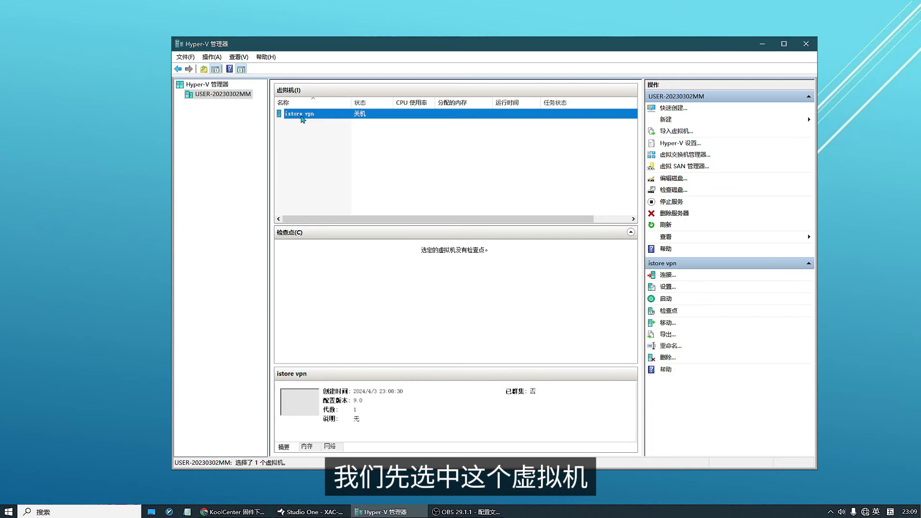
pyautogui.click(672, 287)
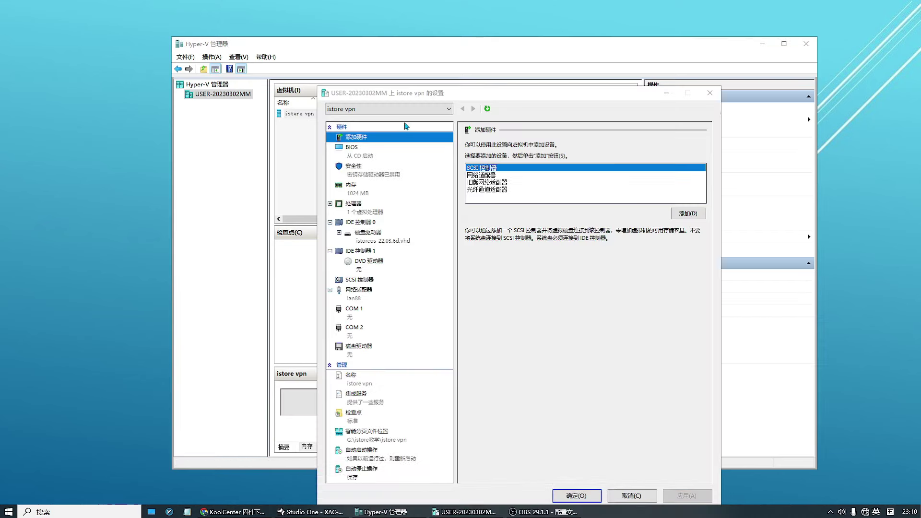
pyautogui.click(355, 207)
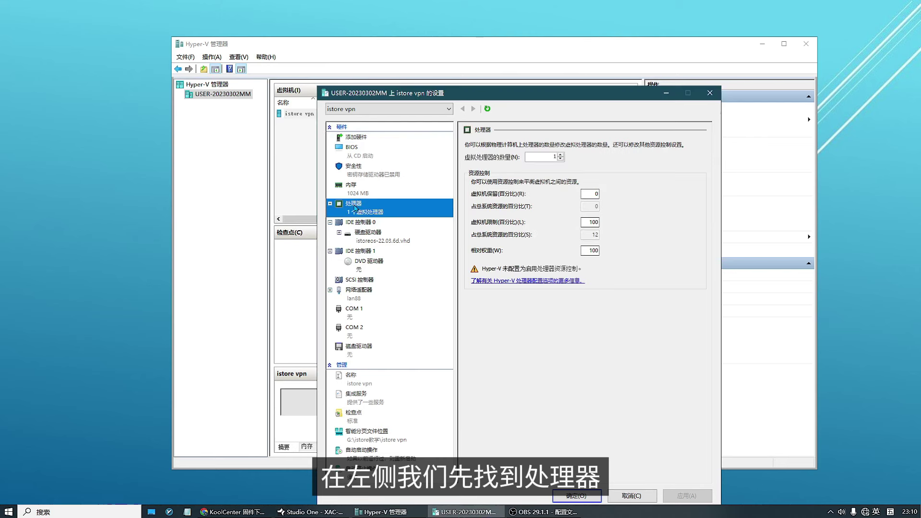
pyautogui.click(560, 155)
pyautogui.click(687, 496)
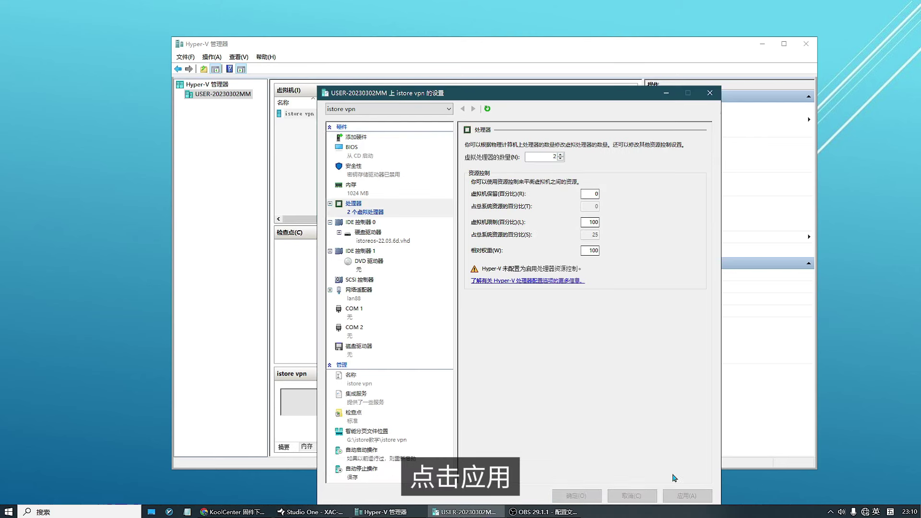
# Enable MAC address spoofing (启用 MAC 地址欺骗) in the advanced features of the lan88 network adapter
pyautogui.click(358, 297)
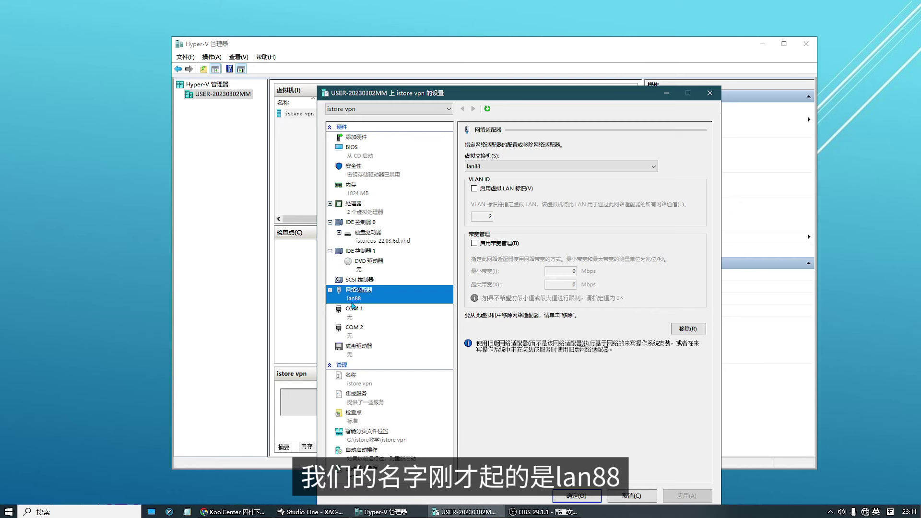
pyautogui.click(331, 291)
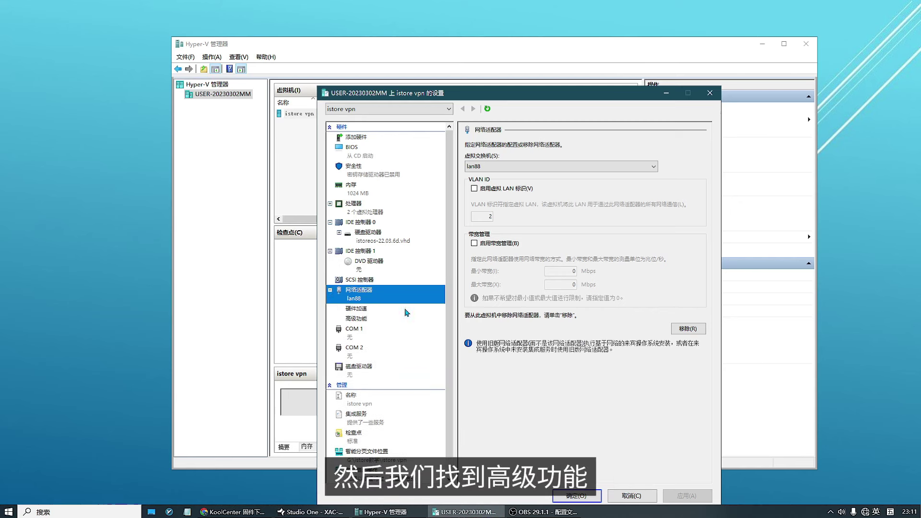
pyautogui.click(356, 319)
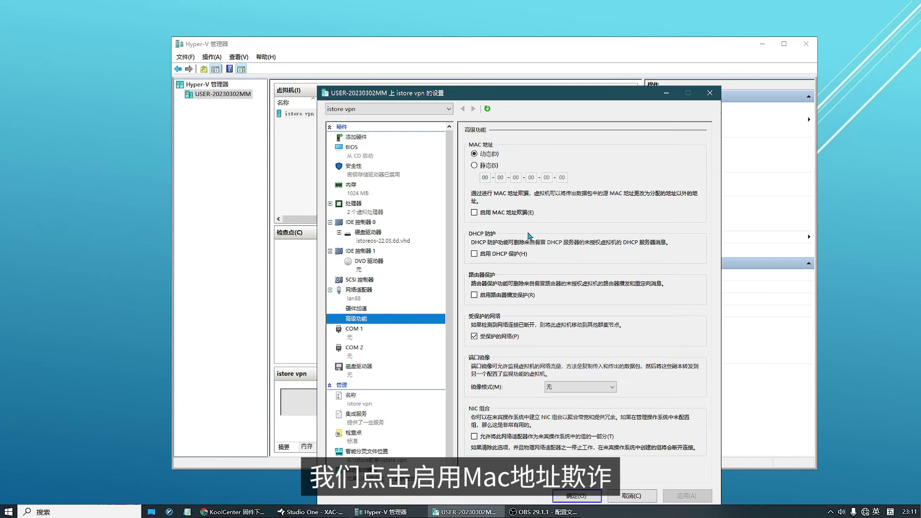
pyautogui.click(475, 214)
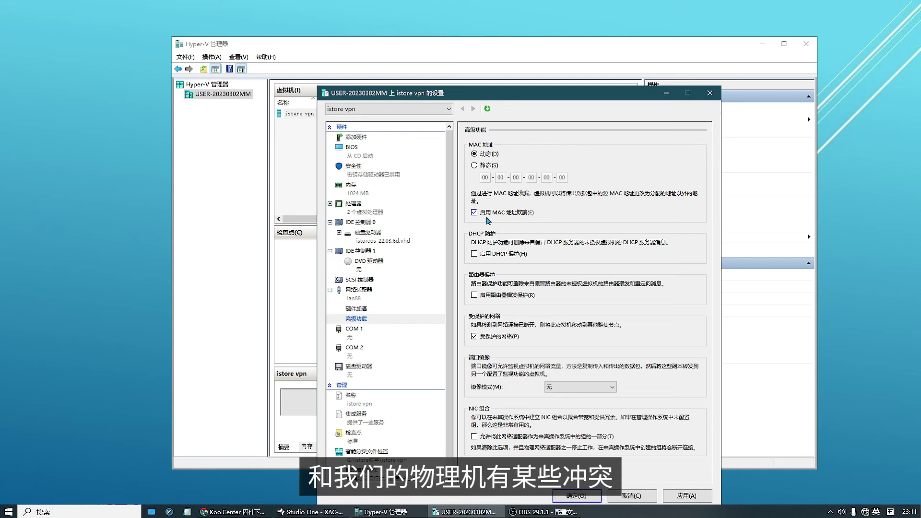
# Change the automatic start action (自动启动操作) of the istore vpn virtual machine
pyautogui.scroll(-1, 365, 384)
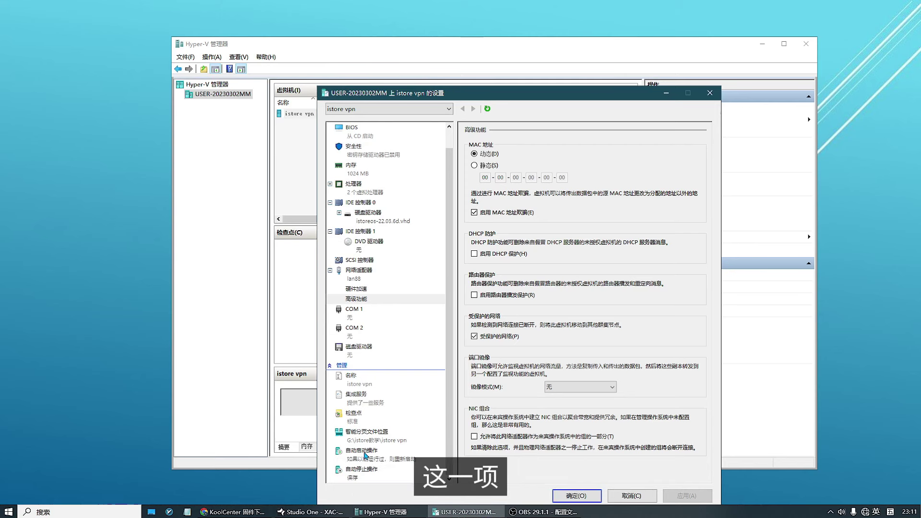
pyautogui.click(362, 453)
pyautogui.click(469, 177)
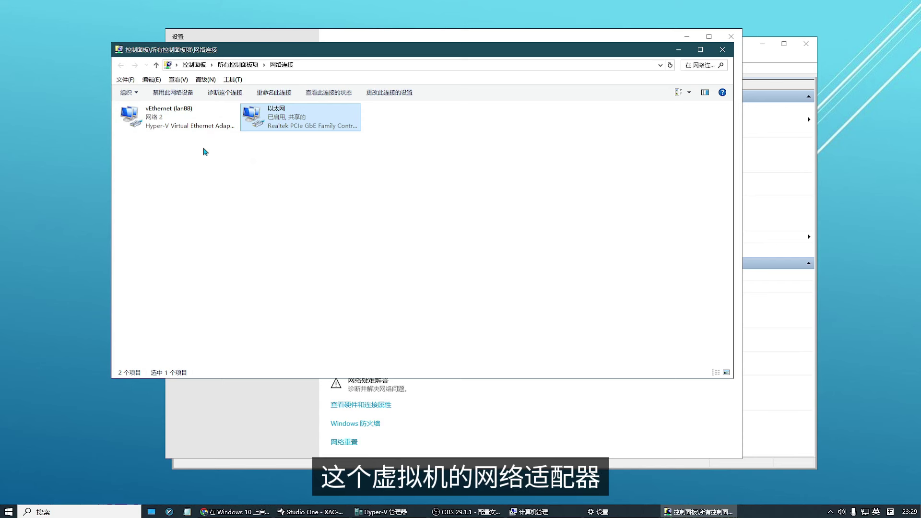
# Open the Internet Protocol Version 4 (TCP/IPv4) properties of the vEthernet (lan88) network connection
pyautogui.click(179, 116)
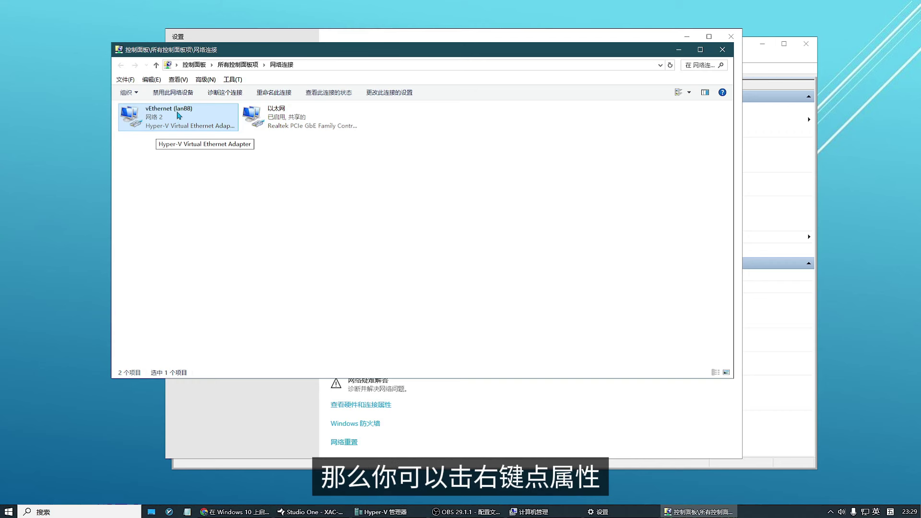
pyautogui.rightClick(179, 116)
pyautogui.click(202, 206)
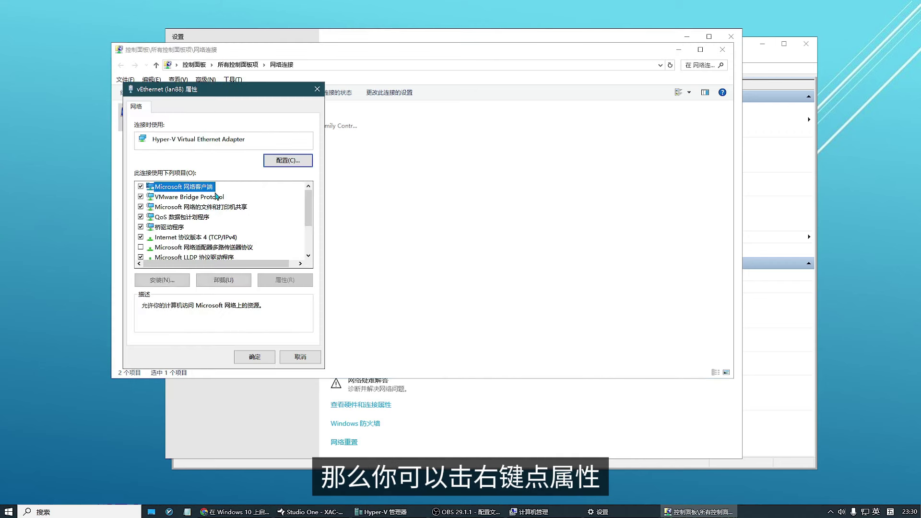
pyautogui.click(225, 220)
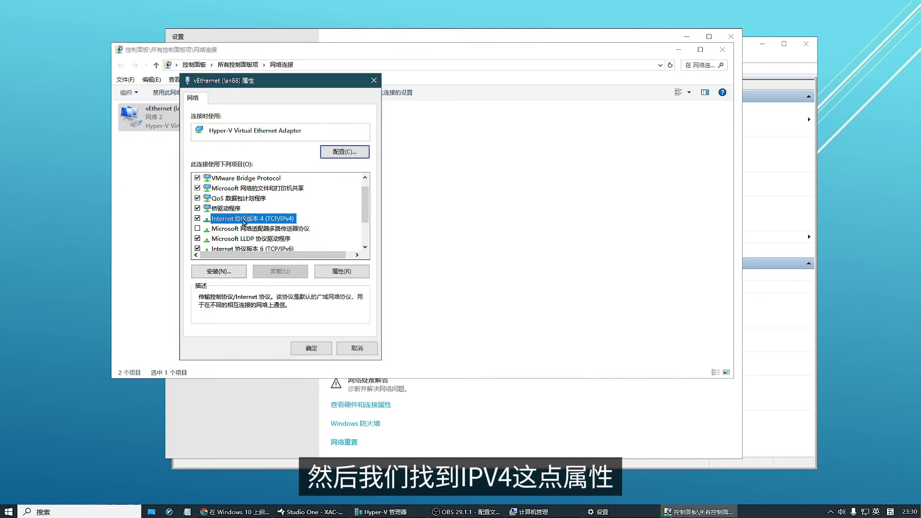
pyautogui.click(333, 273)
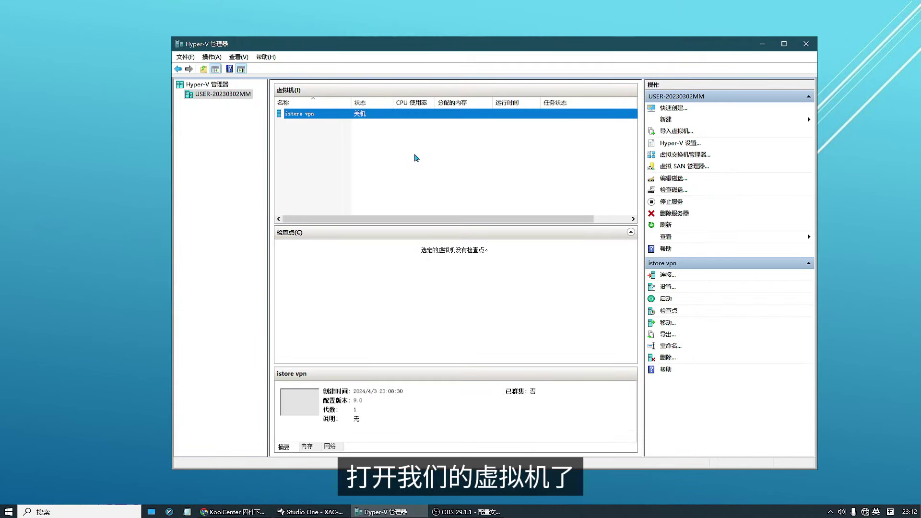
# Start the istore vpn virtual machine, connect to it and activate its iStoreOS console
pyautogui.rightClick(365, 114)
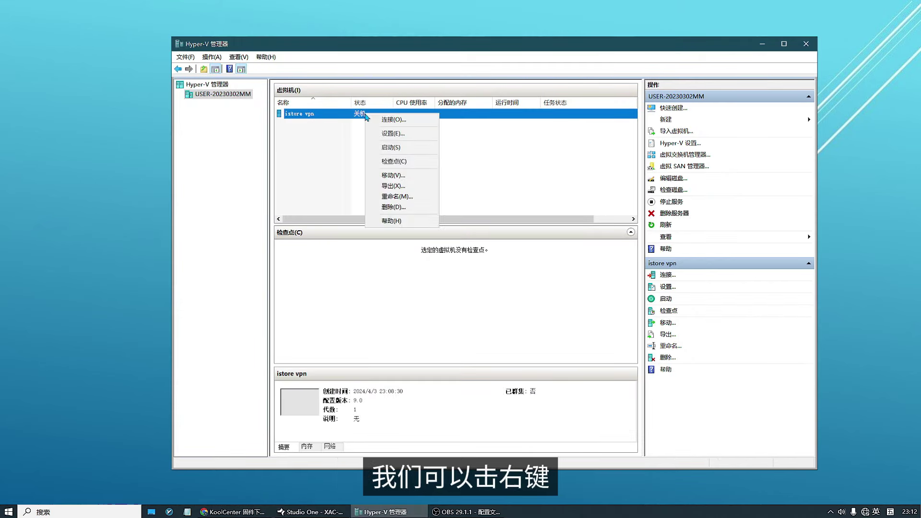
pyautogui.click(396, 147)
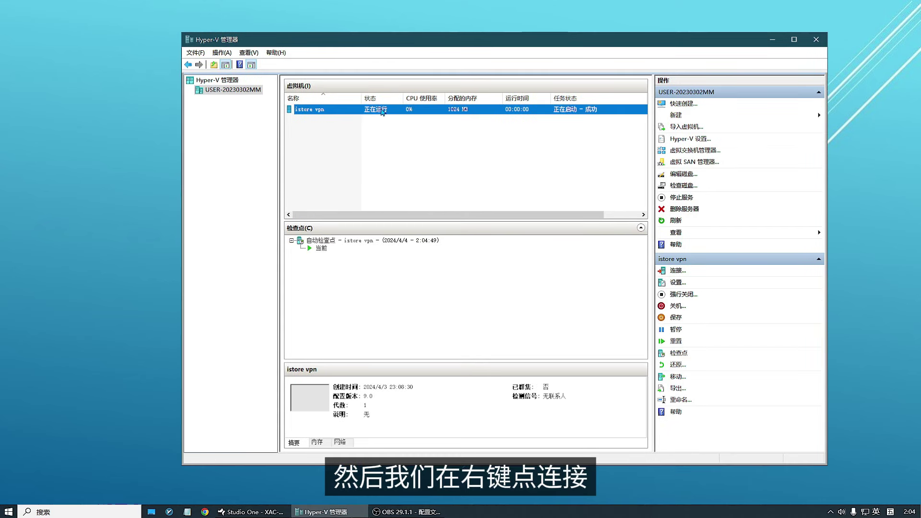
pyautogui.rightClick(382, 112)
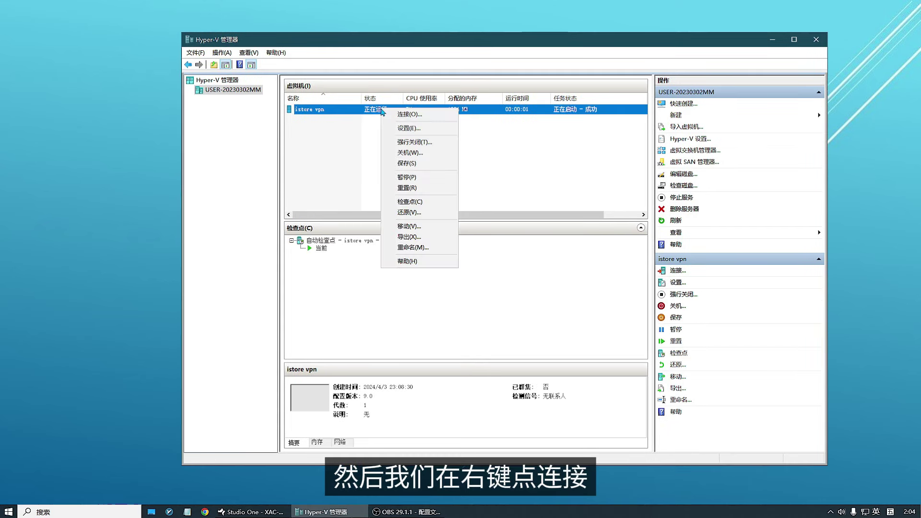
pyautogui.click(409, 114)
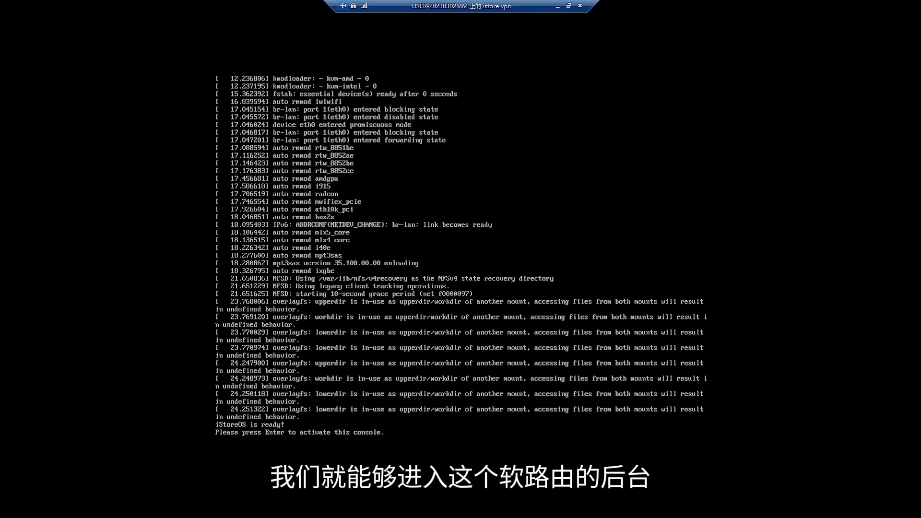
pyautogui.press('Return')
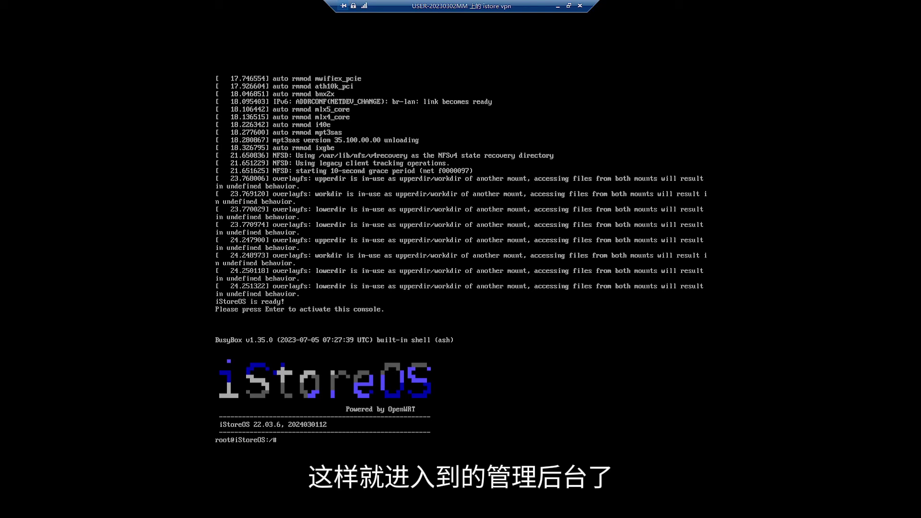
# Run the quickstart command in the console and show the network interfaces
pyautogui.write('quickstart')
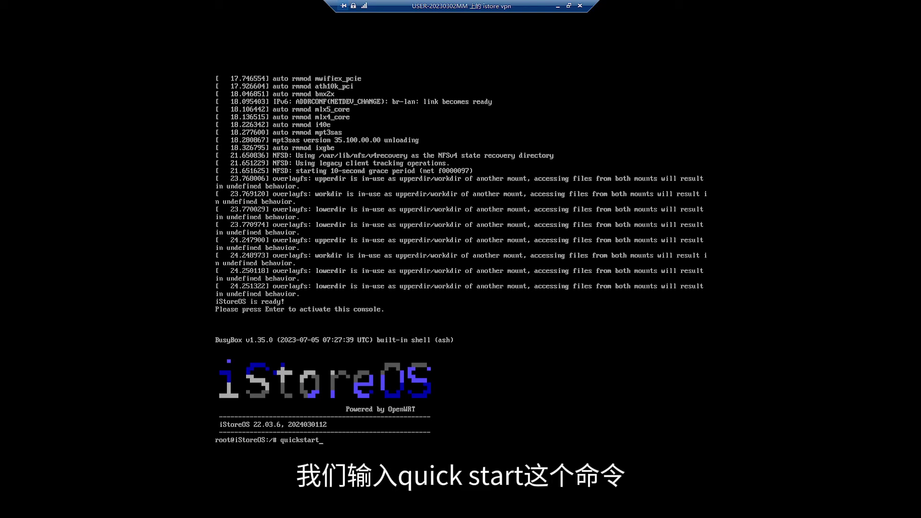
pyautogui.press('Return')
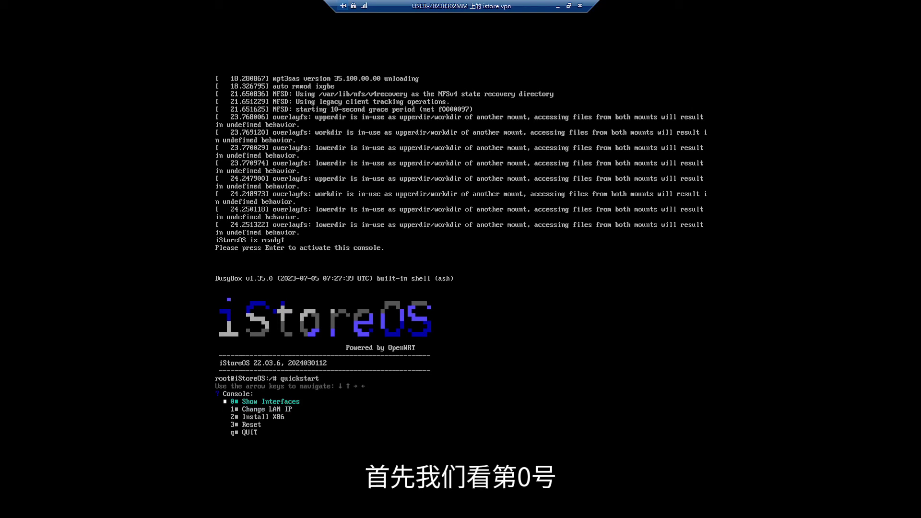
pyautogui.press('Return')
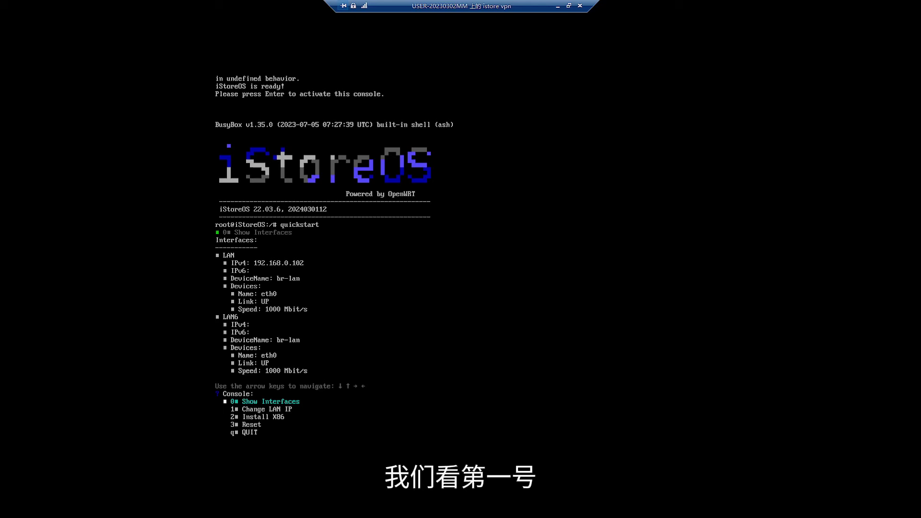
# Change the LAN IP to 192.168.0.199 with the subnet mask 255.255.255.0
pyautogui.press('Down')
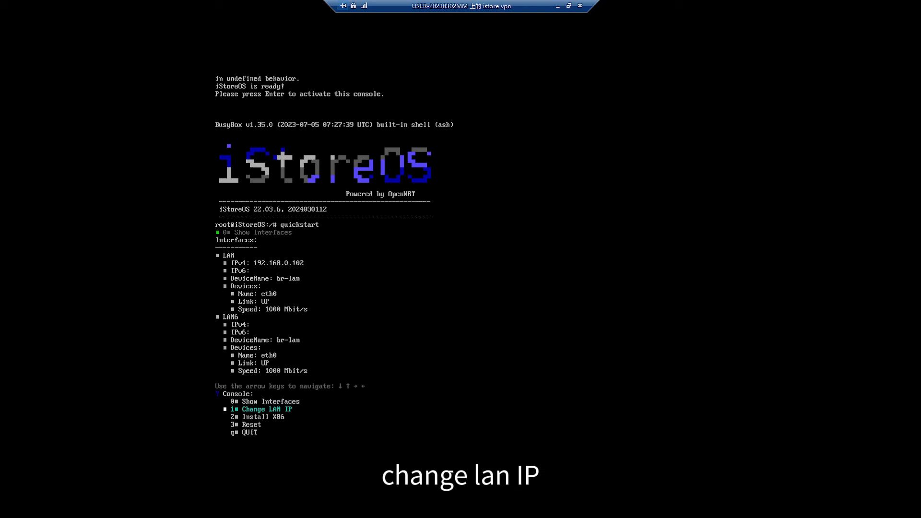
pyautogui.press('Return')
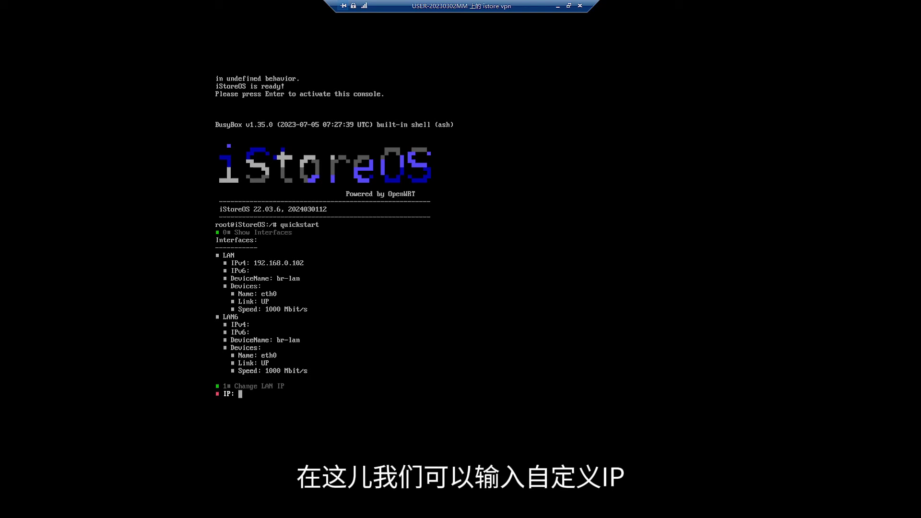
pyautogui.write('192.168.0.199')
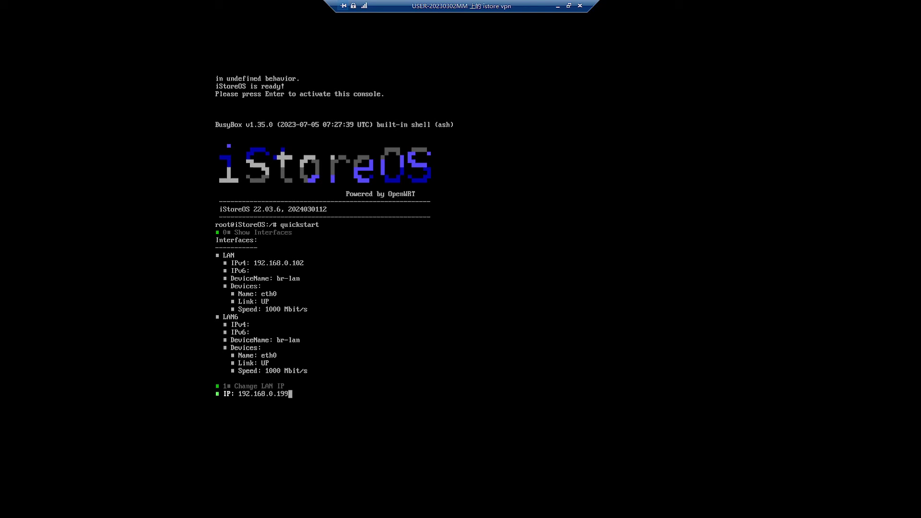
pyautogui.press('Return')
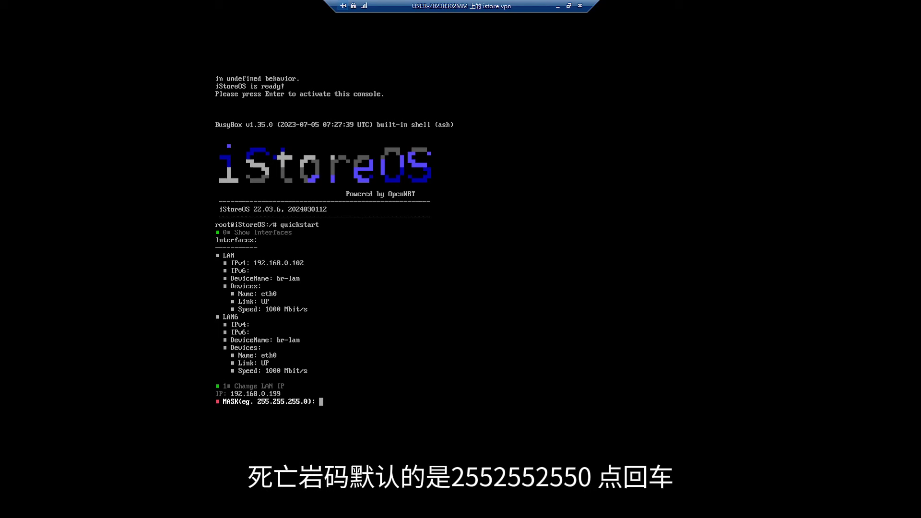
pyautogui.press('Return')
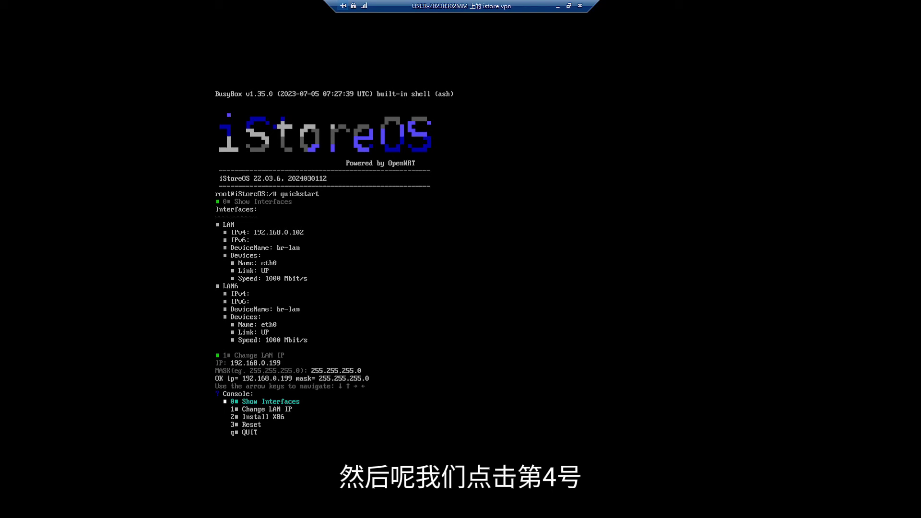
# Quit the quickstart console menu and return to the shell prompt
pyautogui.press('Down')
pyautogui.press('Down')
pyautogui.press('Down')
pyautogui.press('Down')
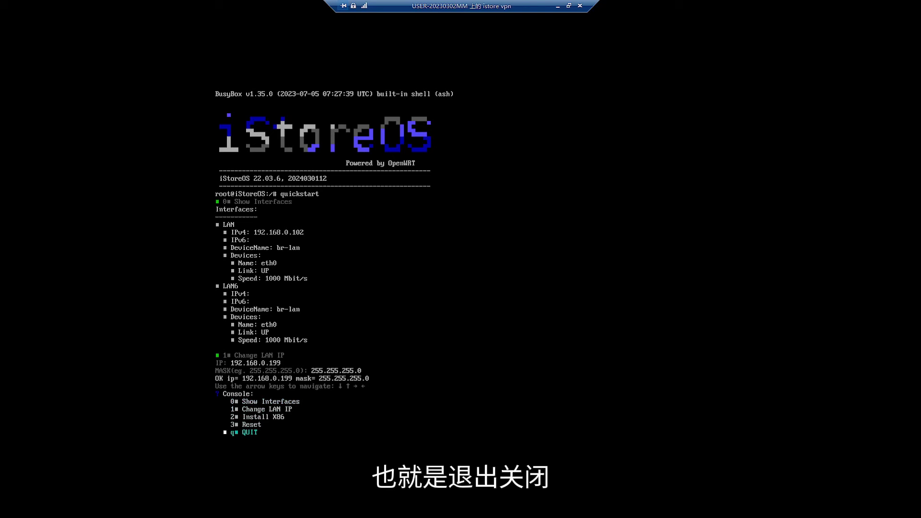
pyautogui.press('Return')
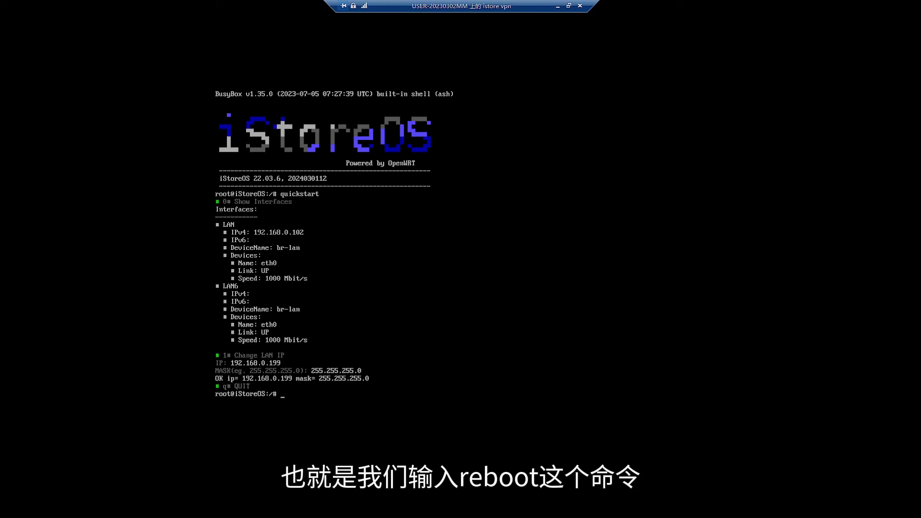
# Reboot iStoreOS from its shell and close the virtual machine connection window
pyautogui.write('reboot')
pyautogui.press('Return')
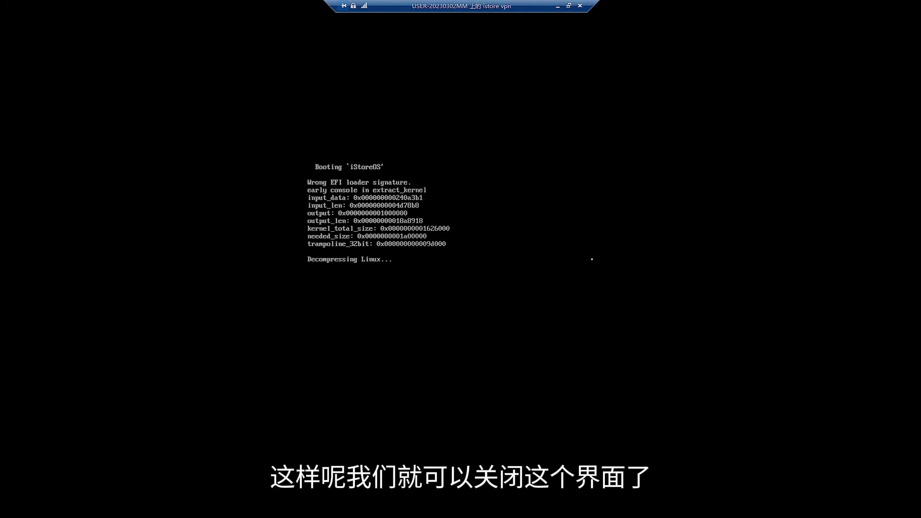
pyautogui.click(580, 5)
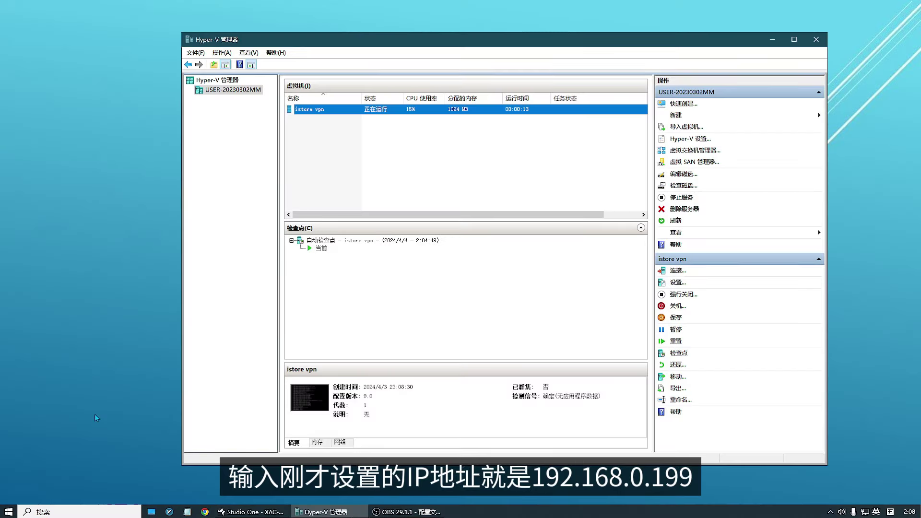
# Switch to Chrome and open the iStoreOS web interface at 192.168.0.199
pyautogui.click(204, 512)
pyautogui.write('192.168.0.199')
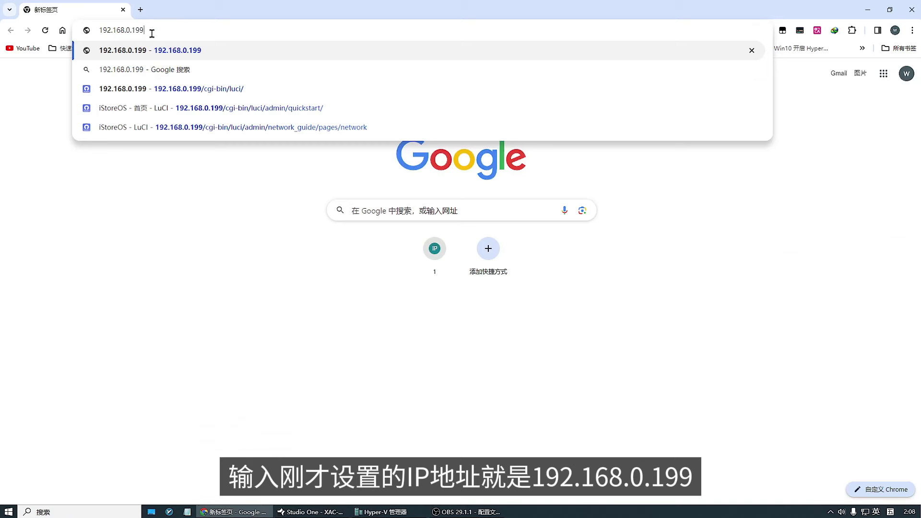
pyautogui.press('Return')
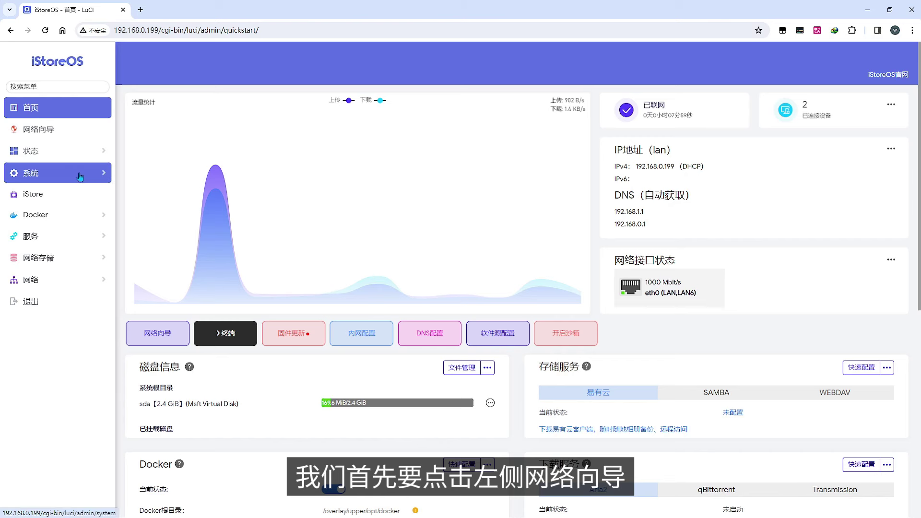
# Start the network wizard's automatic side-router (旁路由) configuration and refresh the current IPv4 upstream information
pyautogui.click(47, 137)
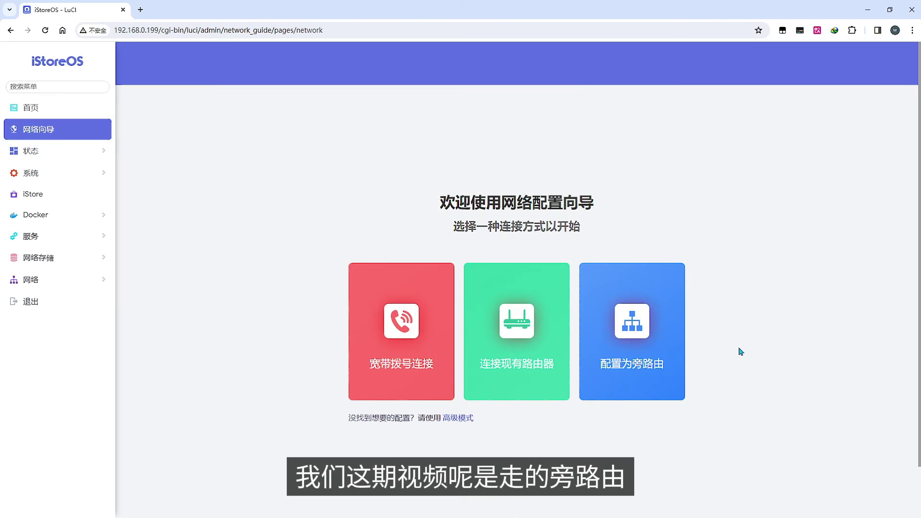
pyautogui.click(647, 357)
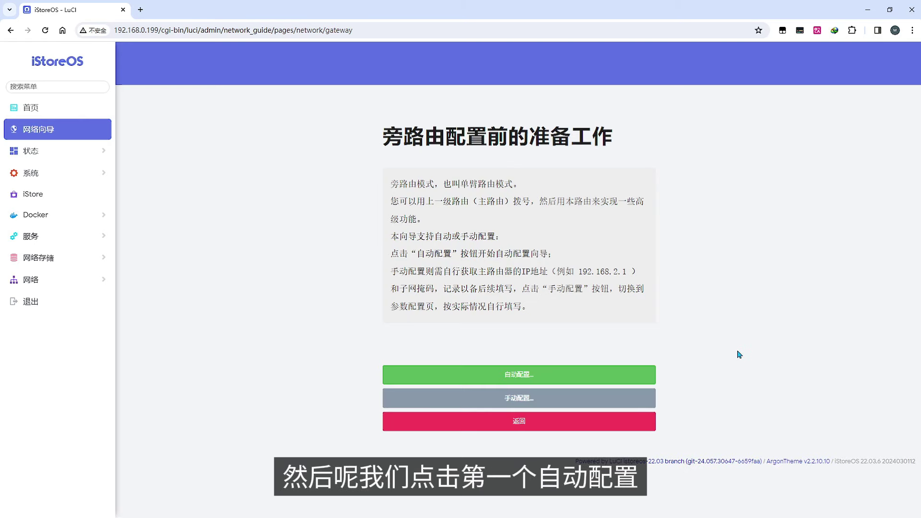
pyautogui.click(521, 379)
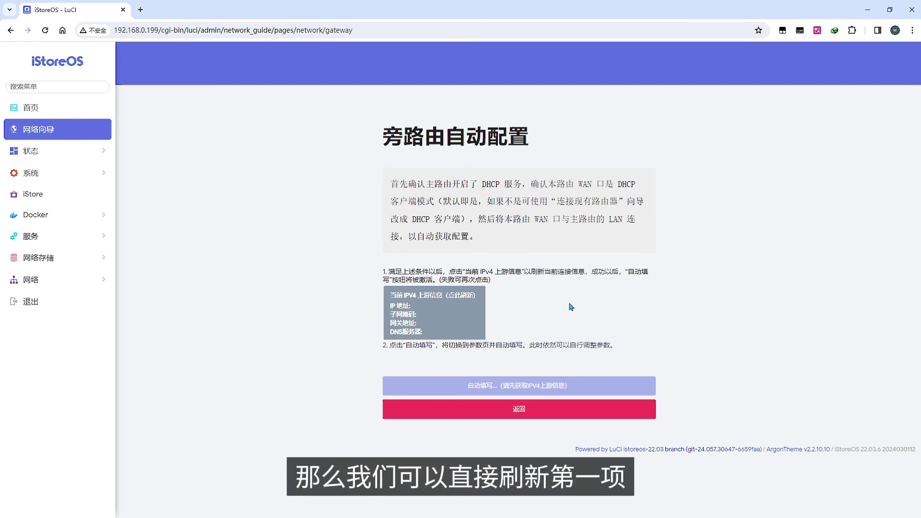
pyautogui.click(428, 309)
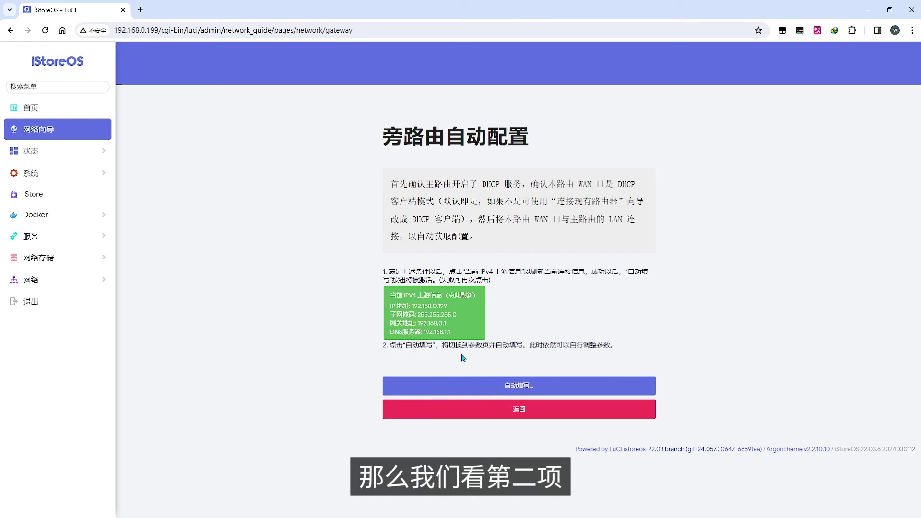
# Auto-fill the side-router network parameters, save the configuration and enter the console home page
pyautogui.click(520, 392)
pyautogui.scroll(-1, 518, 387)
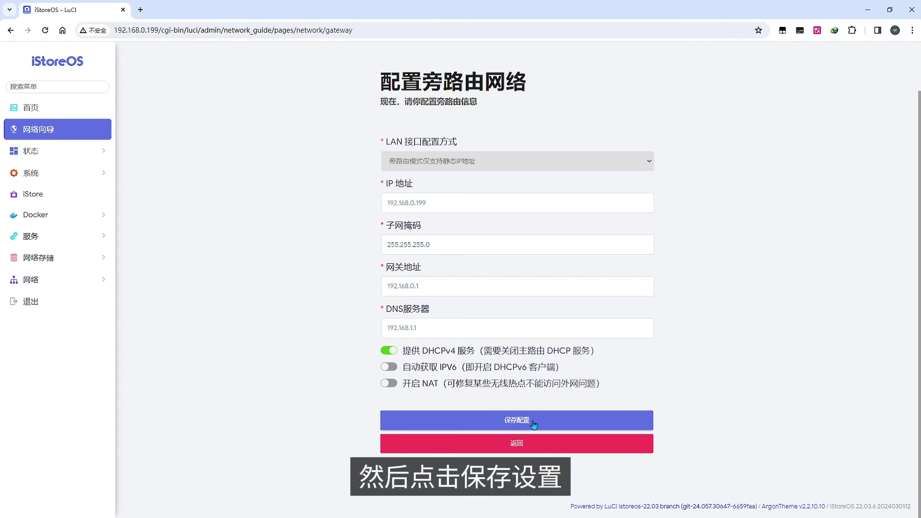
pyautogui.click(534, 424)
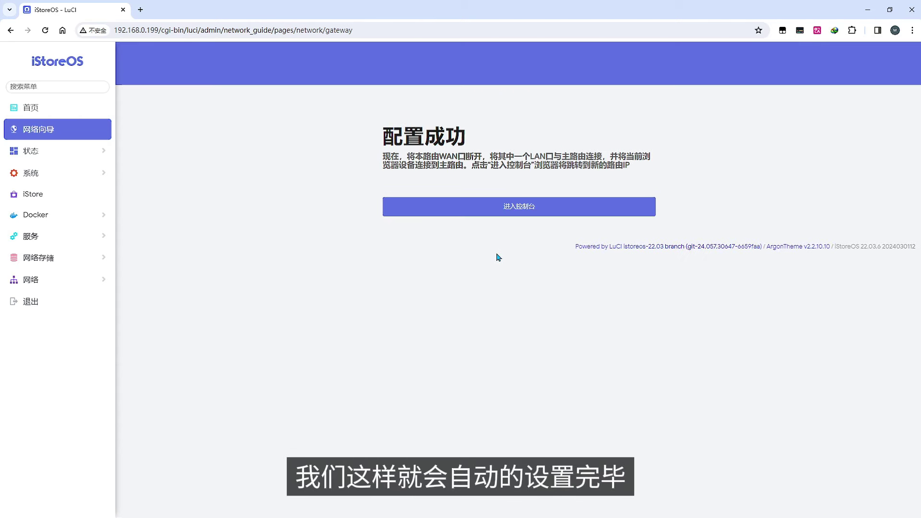
pyautogui.click(508, 211)
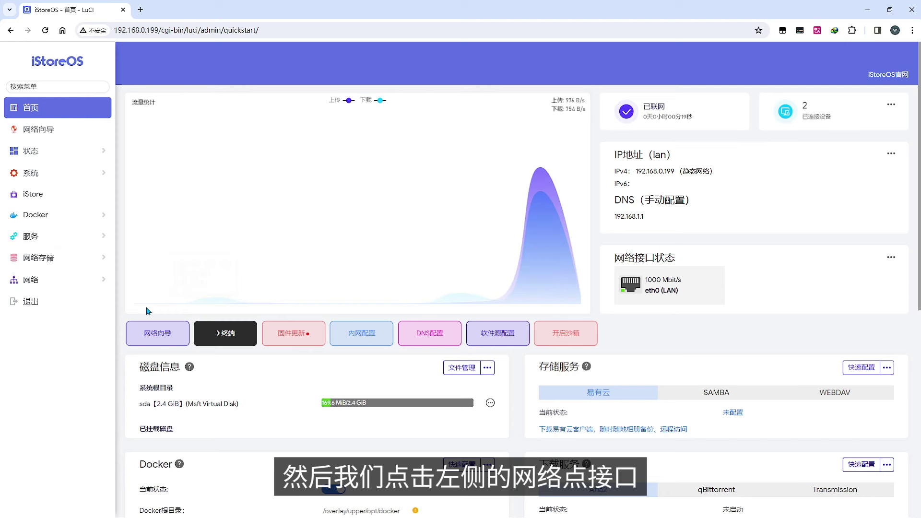
# Open the lan interface for editing in the network interface settings
pyautogui.click(83, 287)
pyautogui.click(30, 299)
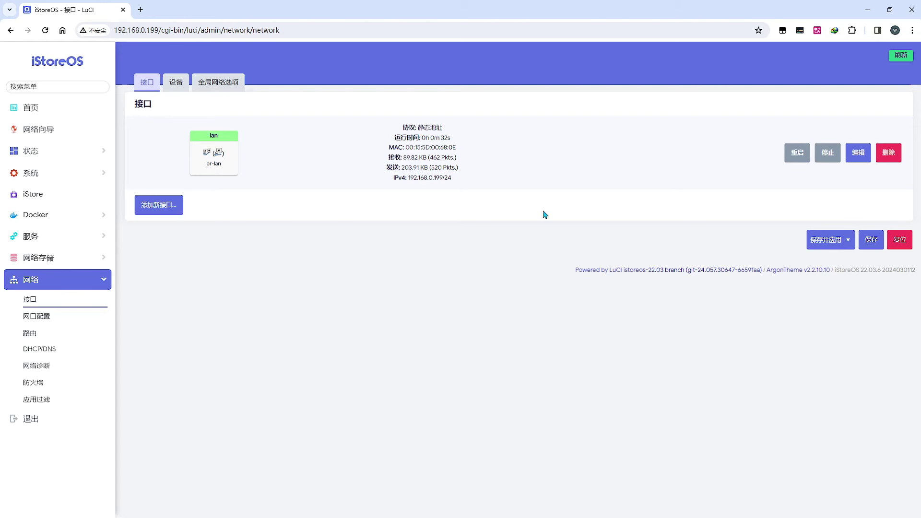
pyautogui.click(858, 153)
pyautogui.scroll(1, 84, 134)
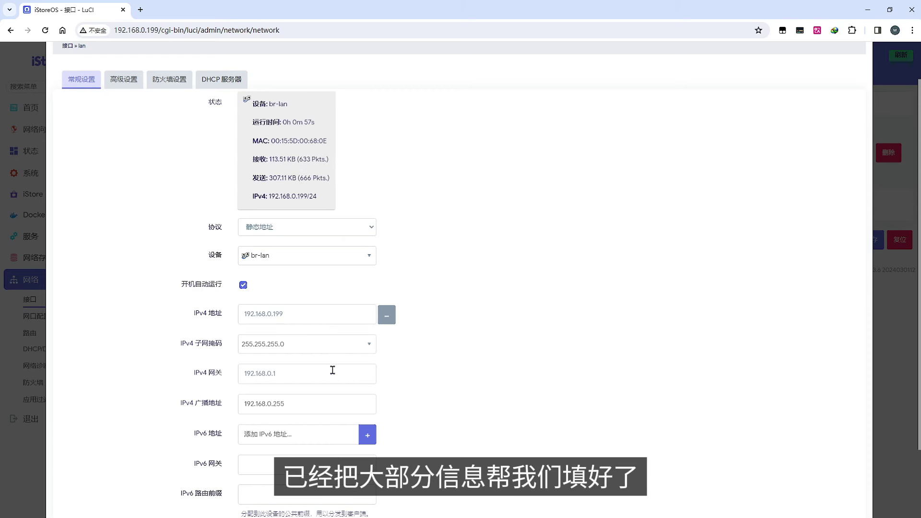
# Examine the lan interface's IPv4 address, gateway and broadcast address, and review its advanced settings
pyautogui.scroll(-1, 295, 283)
pyautogui.moveTo(290, 269); pyautogui.dragTo(235, 271)
pyautogui.click(293, 267)
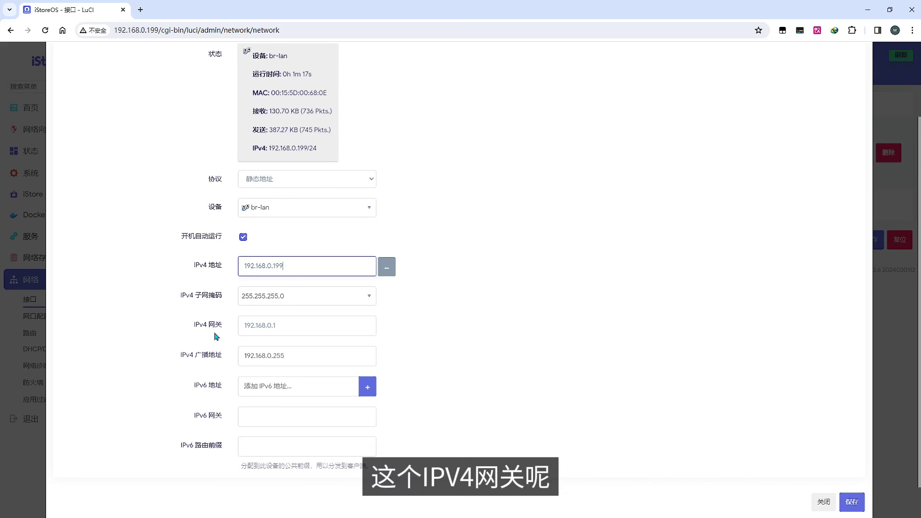
pyautogui.doubleClick(259, 331)
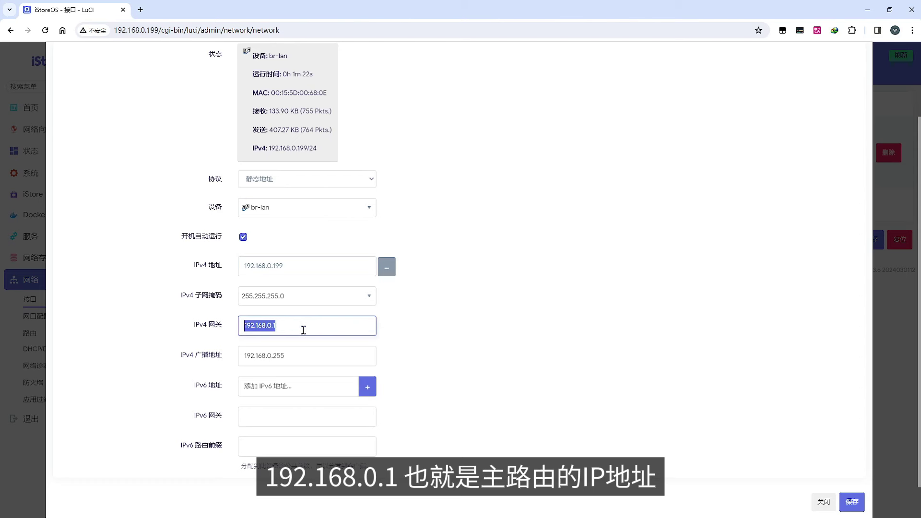
pyautogui.click(227, 334)
pyautogui.scroll(-1, 227, 333)
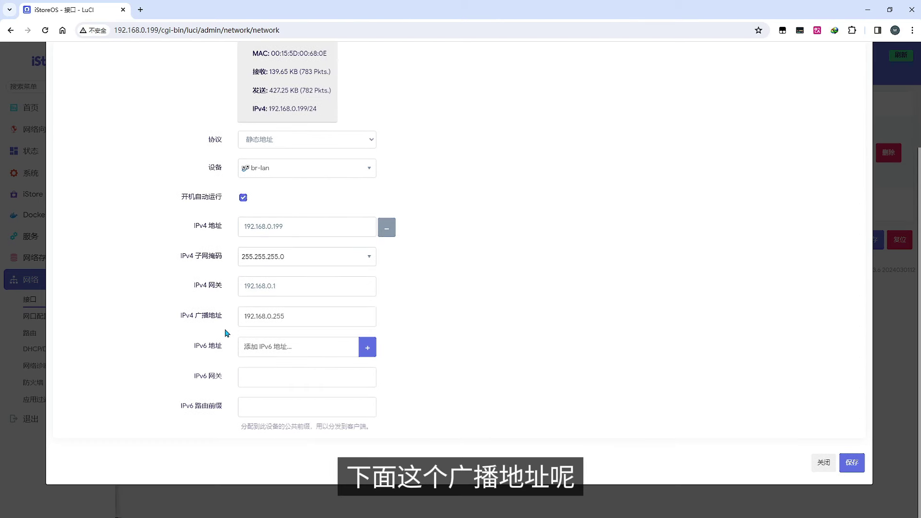
pyautogui.click(303, 319)
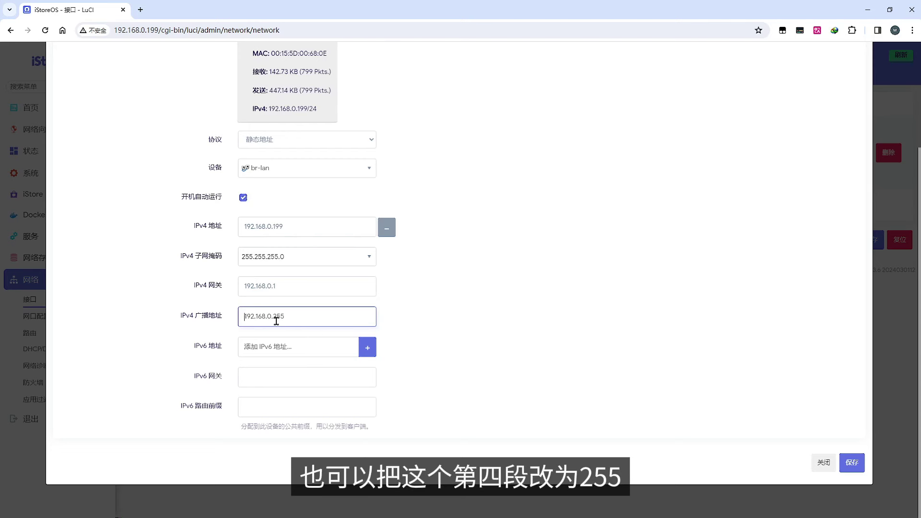
pyautogui.click(455, 320)
pyautogui.scroll(3, 124, 143)
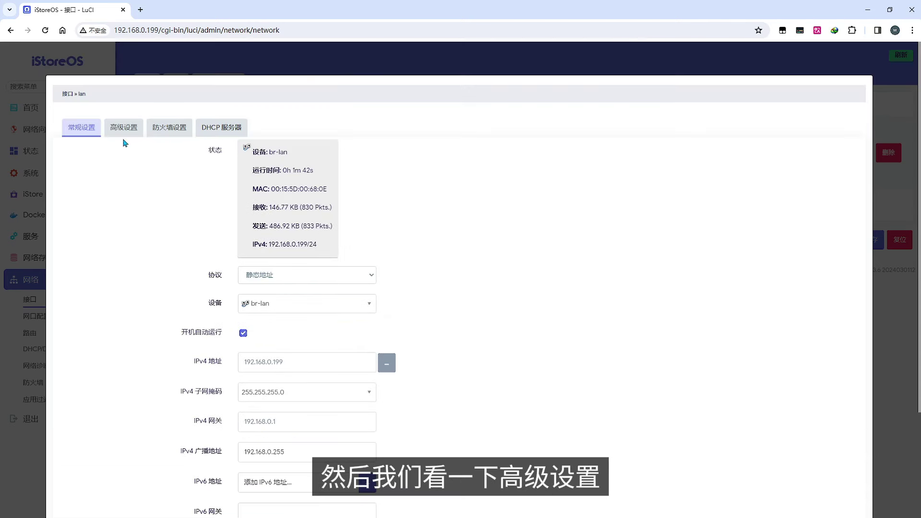
pyautogui.click(125, 131)
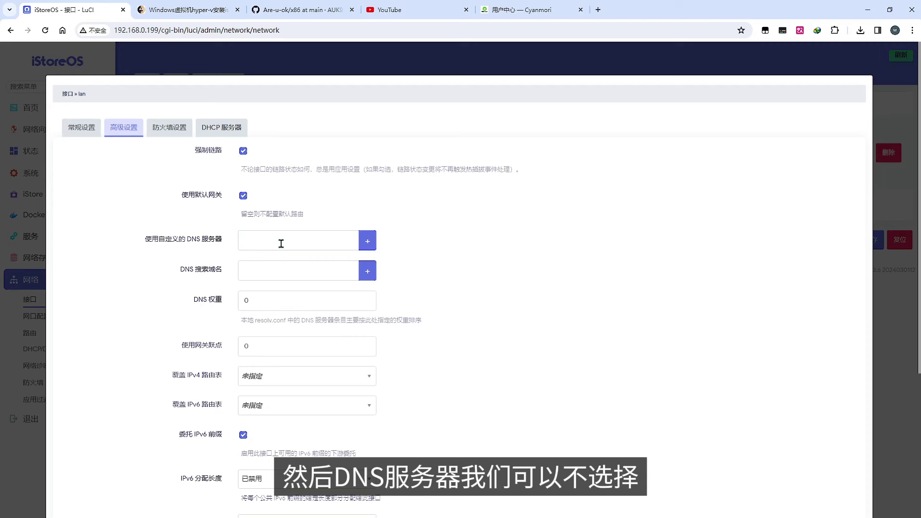
pyautogui.scroll(-1, 298, 307)
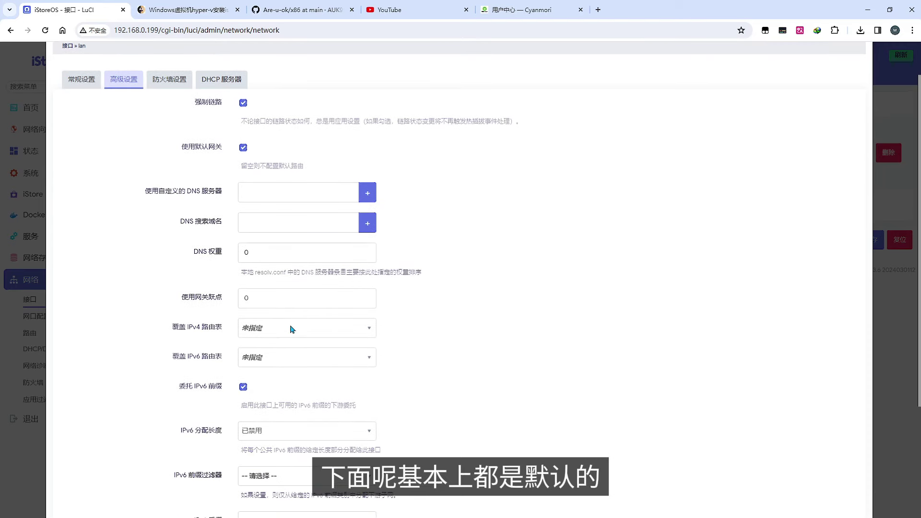
pyautogui.scroll(-1, 288, 336)
pyautogui.scroll(2, 283, 357)
# Set the lan DHCP server to ignore this interface, turn off dynamic DHCP, check the IPv6 settings and save
pyautogui.click(220, 129)
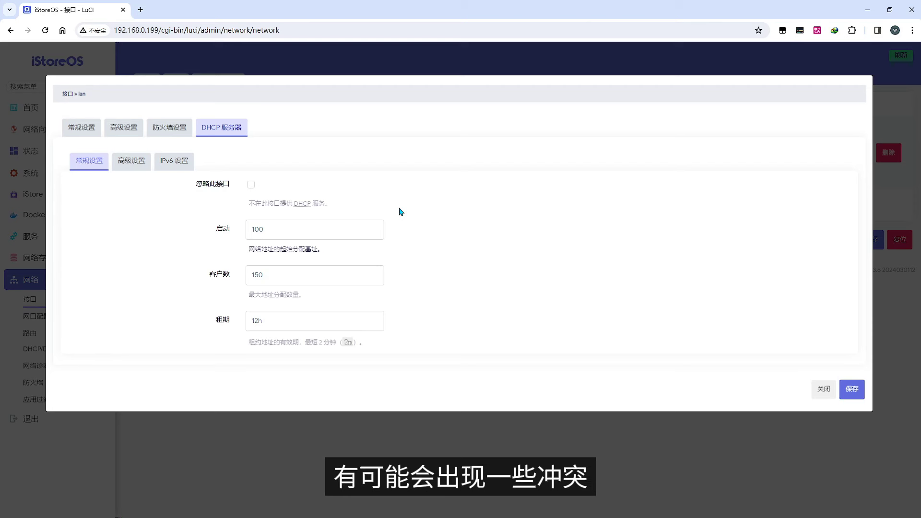
pyautogui.click(251, 185)
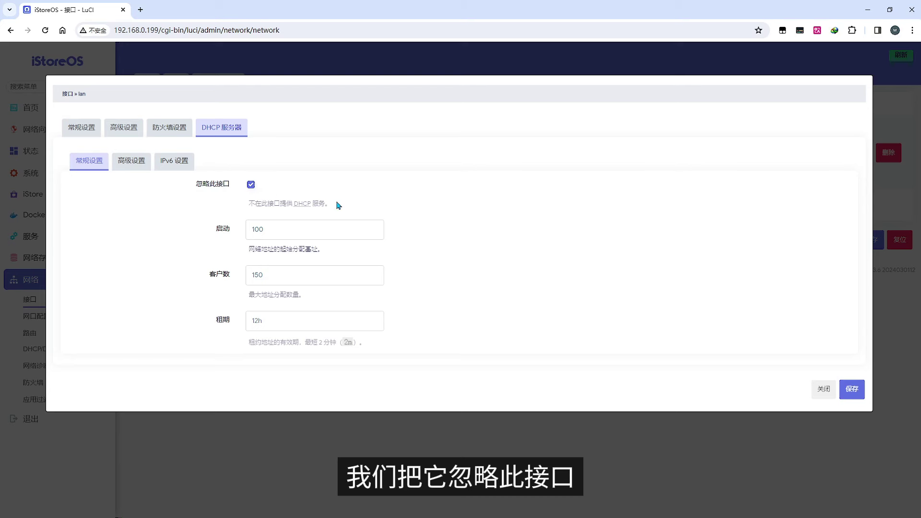
pyautogui.click(130, 166)
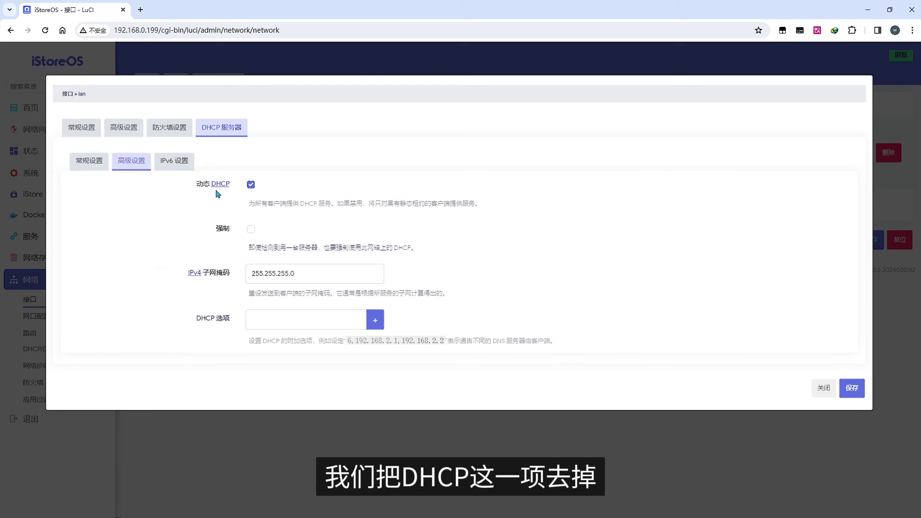
pyautogui.click(251, 185)
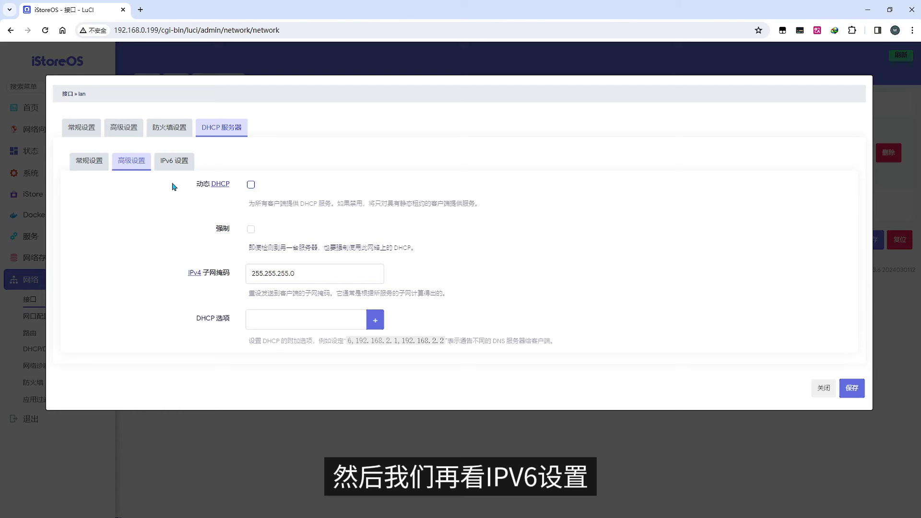
pyautogui.click(172, 162)
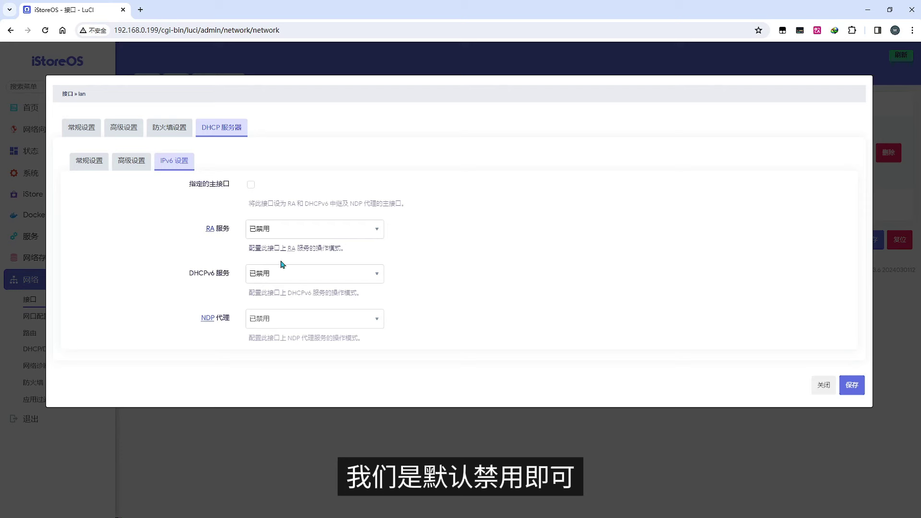
pyautogui.click(853, 386)
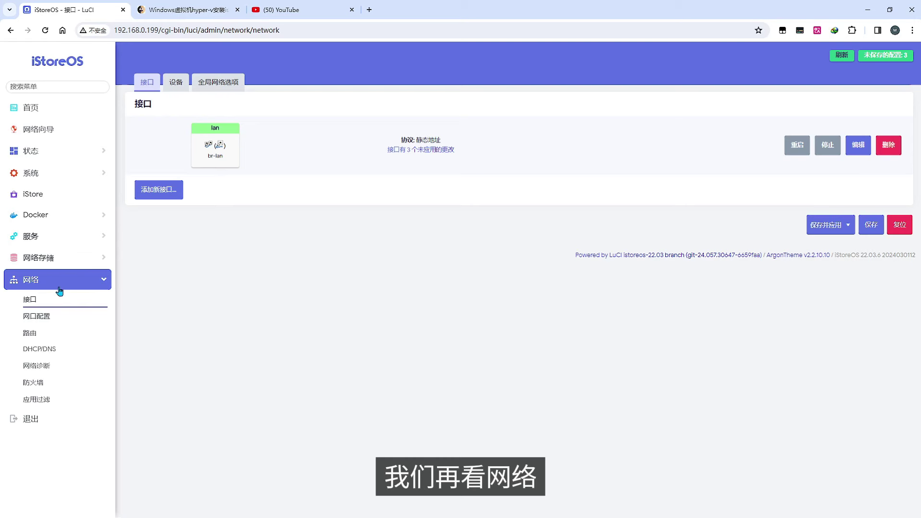
# Copy "iptables -t nat -I POSTROUTING -o eth0 -j MASQUERADE" from the tutorial page into the firewall's custom rules and save
pyautogui.click(34, 388)
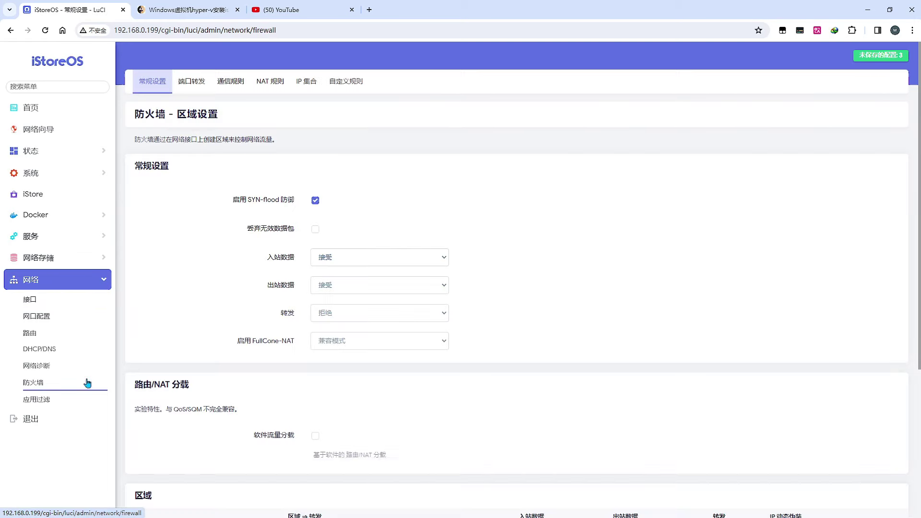
pyautogui.click(348, 83)
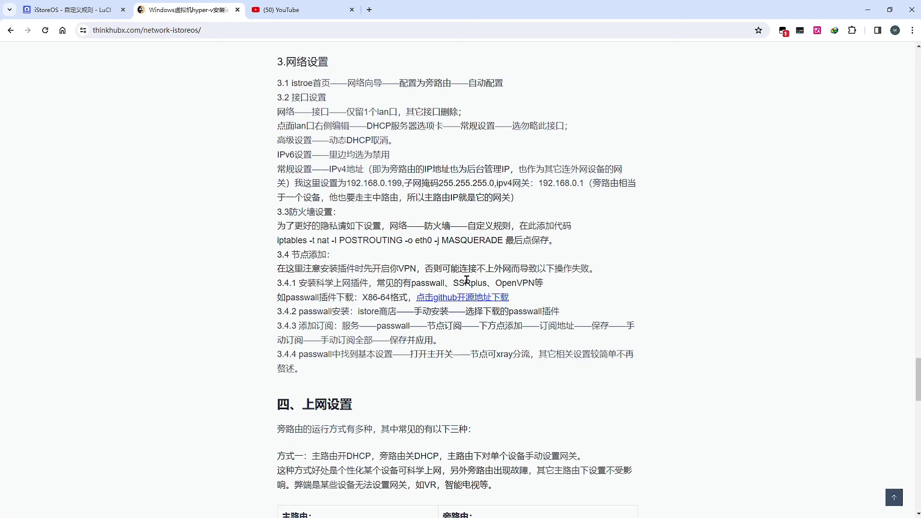
pyautogui.moveTo(278, 240); pyautogui.dragTo(502, 240)
pyautogui.rightClick(490, 248)
pyautogui.click(515, 252)
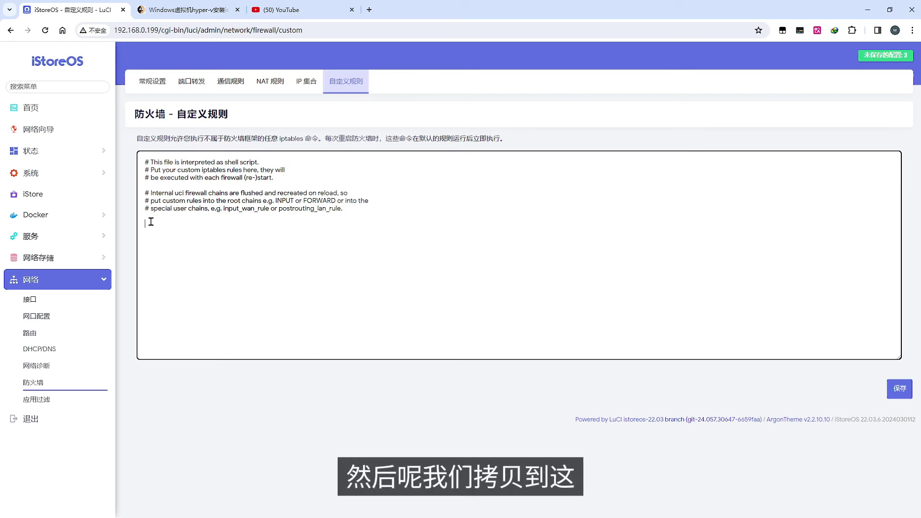
pyautogui.rightClick(152, 219)
pyautogui.click(205, 319)
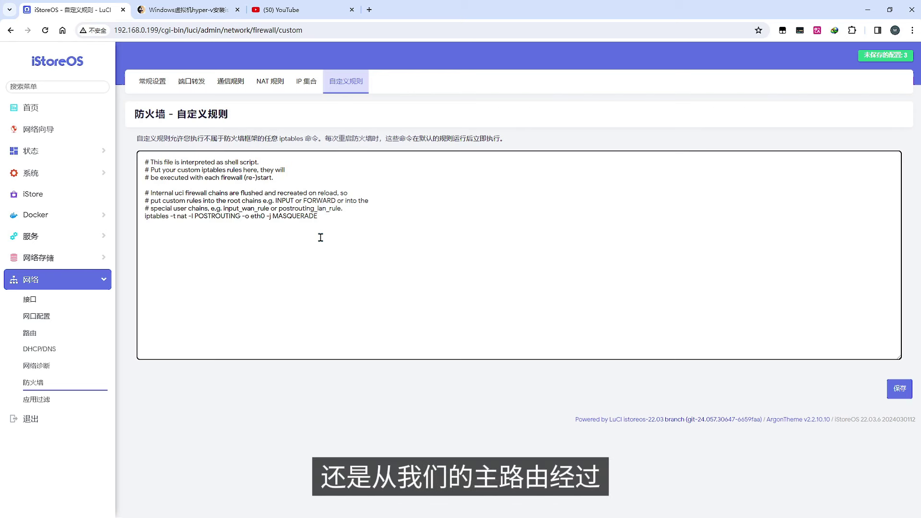
pyautogui.click(900, 389)
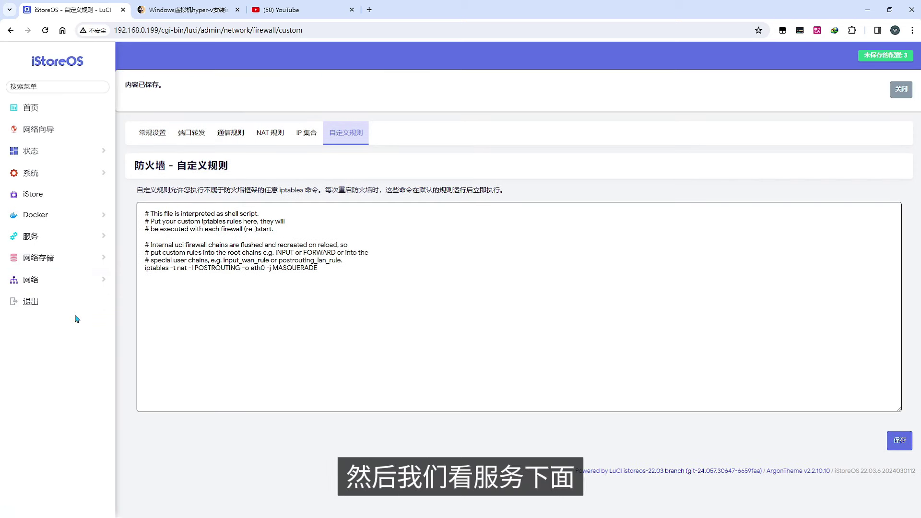
# Check the list of available services and open the manual installation page in iStore
pyautogui.click(72, 237)
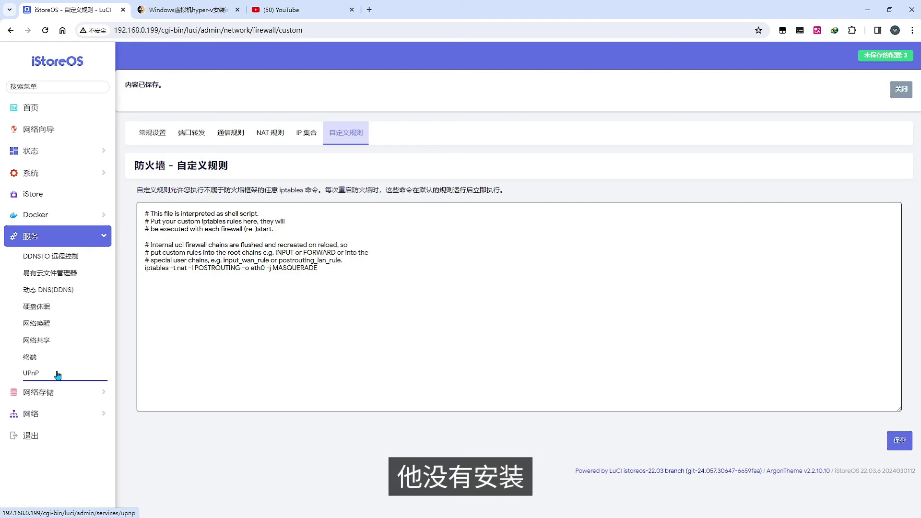
pyautogui.click(96, 236)
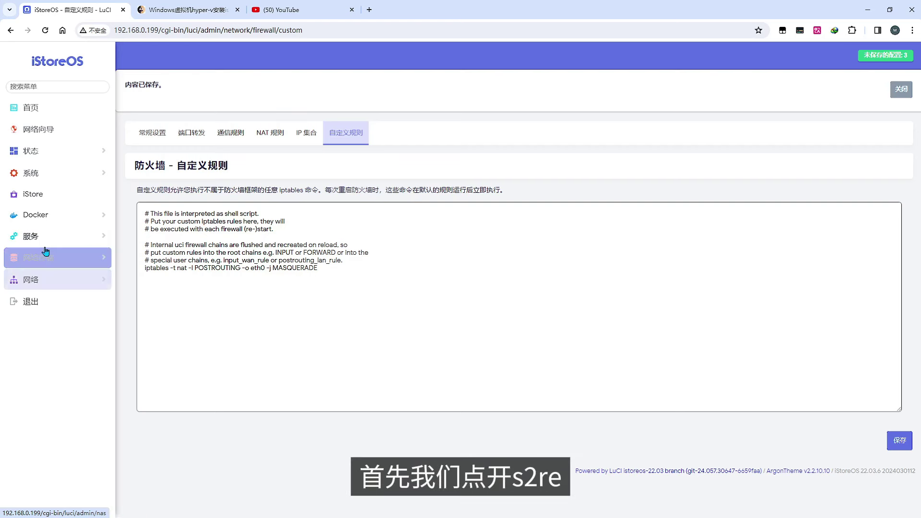
pyautogui.click(34, 198)
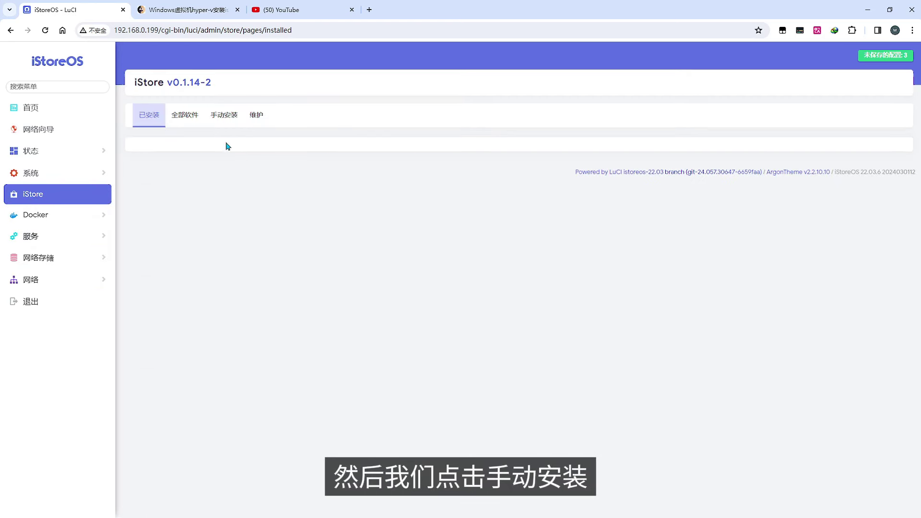
pyautogui.click(224, 115)
pyautogui.click(332, 211)
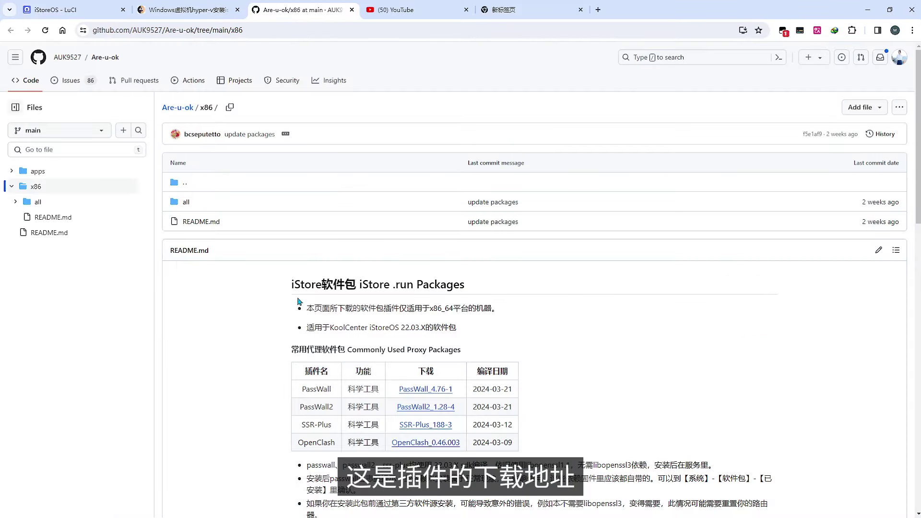
# Download the PassWall2_1.28-4 package from the x86 README on GitHub and show the downloaded file in its folder
pyautogui.scroll(-2, 262, 301)
pyautogui.click(425, 312)
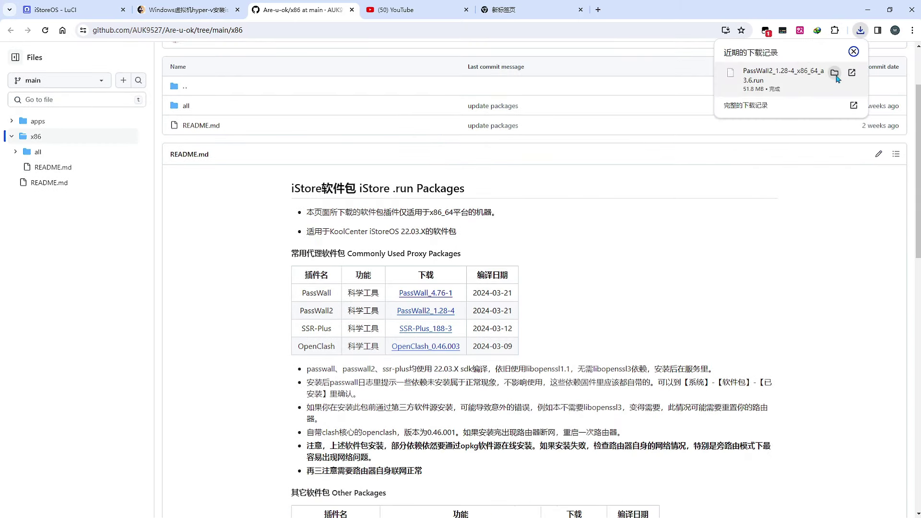
pyautogui.click(835, 73)
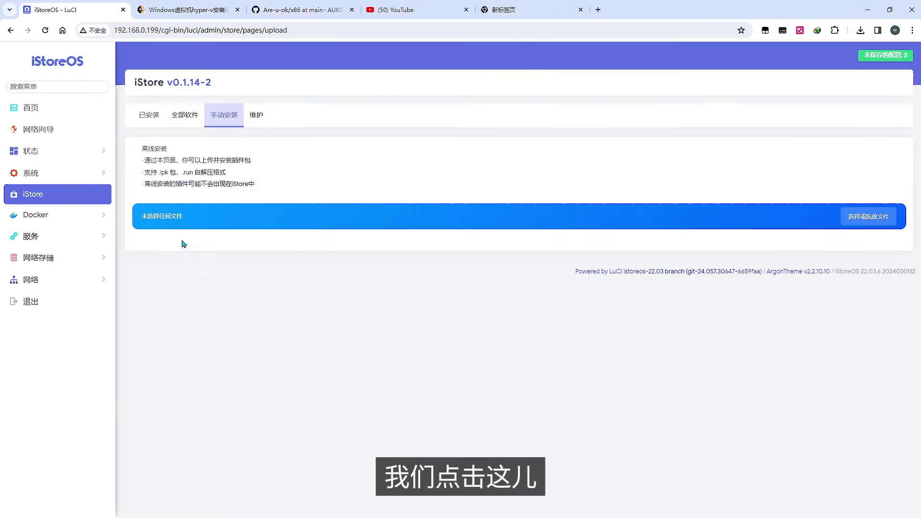
# Select the downloaded PassWall2 .run package on iStore's manual installation page and install it
pyautogui.click(226, 220)
pyautogui.click(497, 197)
pyautogui.click(709, 328)
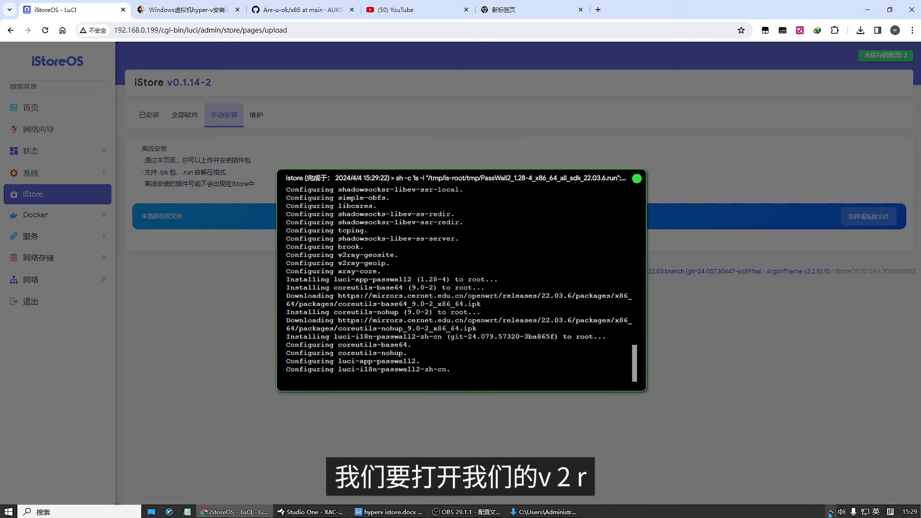
# Switch to the v2rayN proxy client to check its server list and active proxy, and close its window
pyautogui.click(831, 512)
pyautogui.click(802, 495)
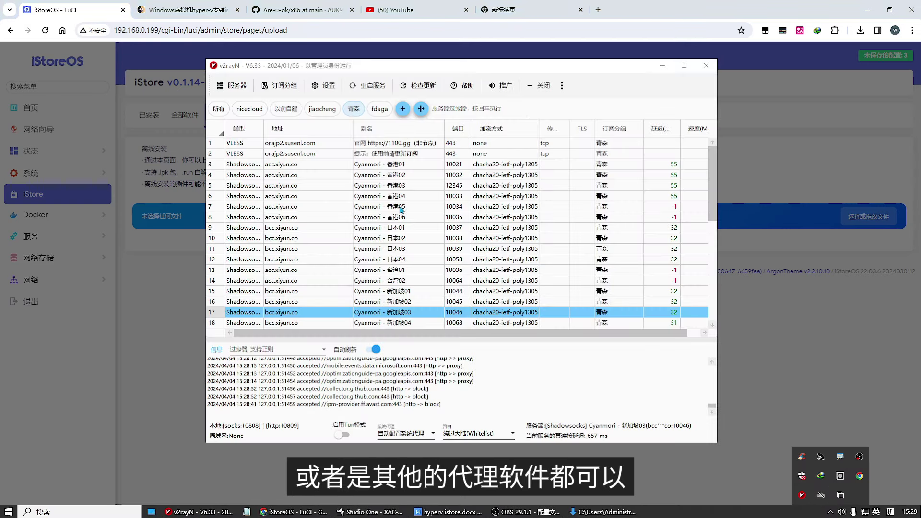
pyautogui.click(706, 65)
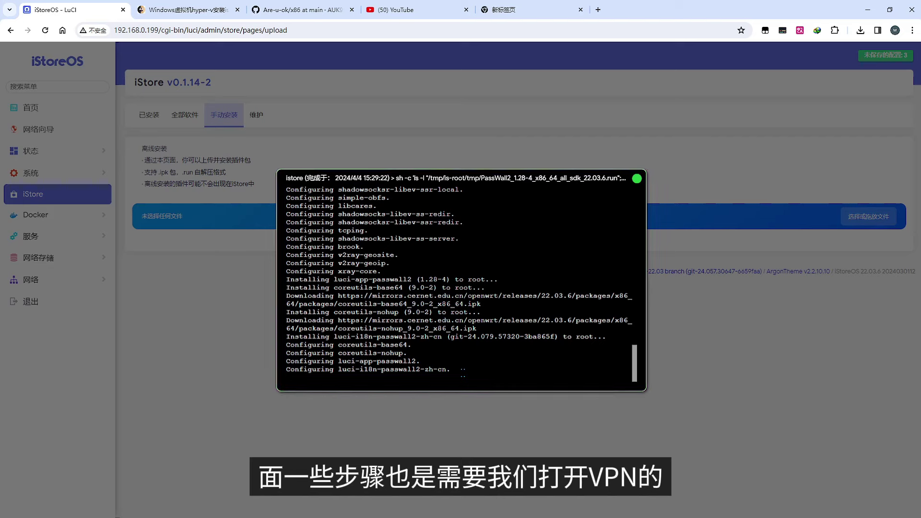
# Close the package installation log and open the PassWall 2 service
pyautogui.click(637, 178)
pyautogui.click(93, 243)
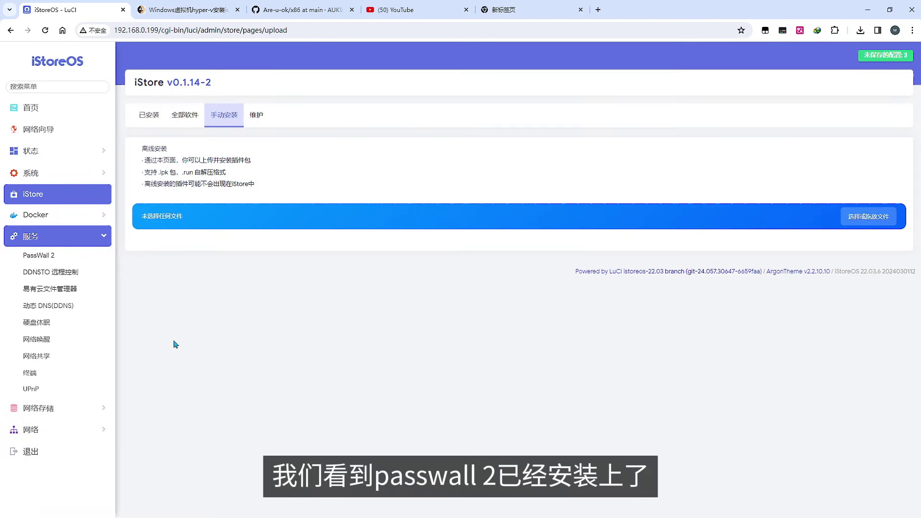
pyautogui.click(47, 261)
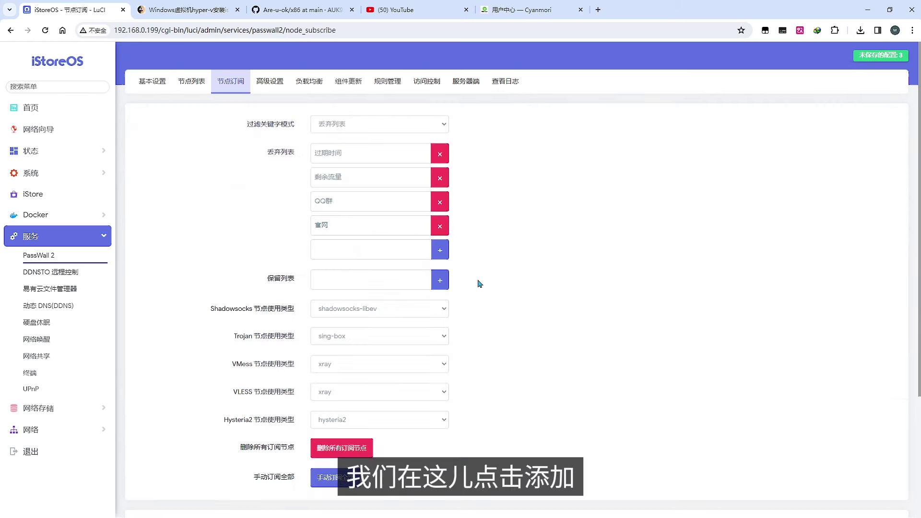
# Add a node subscription in PassWall 2 with the remark "qingsen"
pyautogui.scroll(-3, 479, 282)
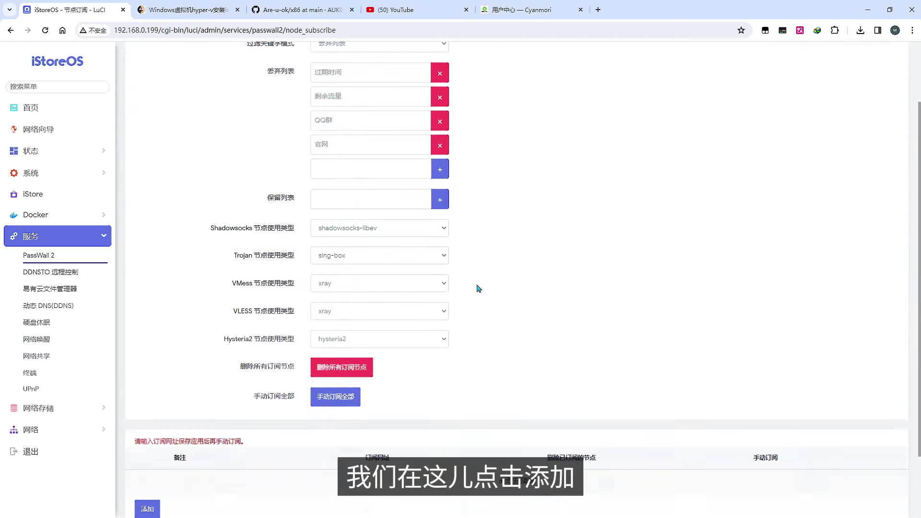
pyautogui.click(147, 446)
pyautogui.click(326, 126)
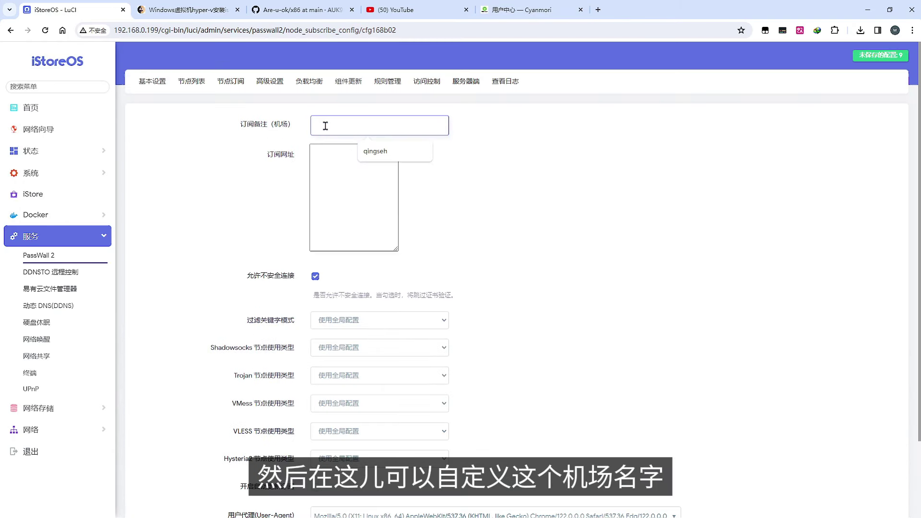
pyautogui.click(375, 151)
# Paste the provider's subscription URL into the subscription address field, and save and apply the entry
pyautogui.click(330, 164)
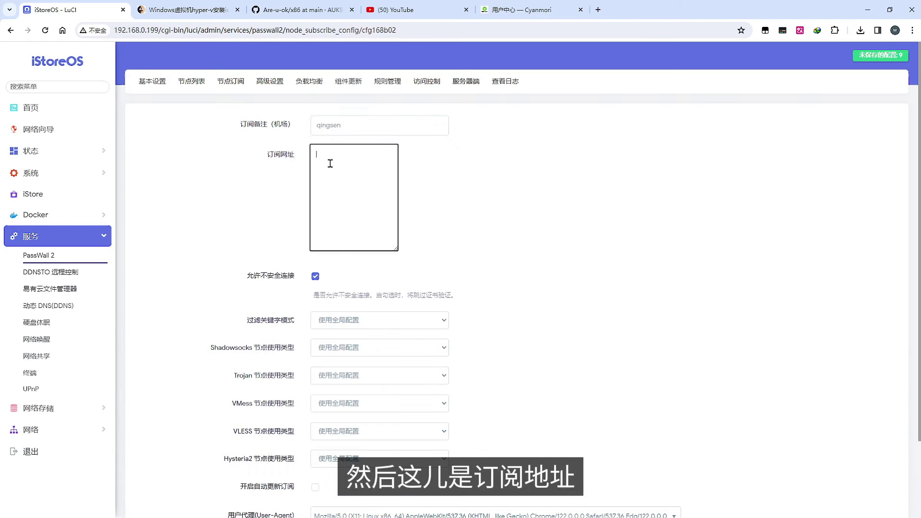
pyautogui.rightClick(331, 164)
pyautogui.click(370, 243)
pyautogui.scroll(-2, 370, 243)
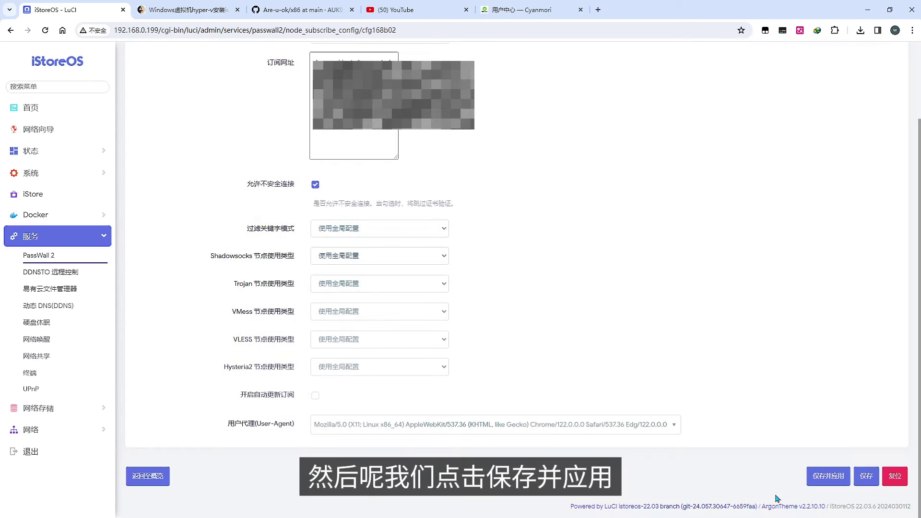
pyautogui.click(833, 480)
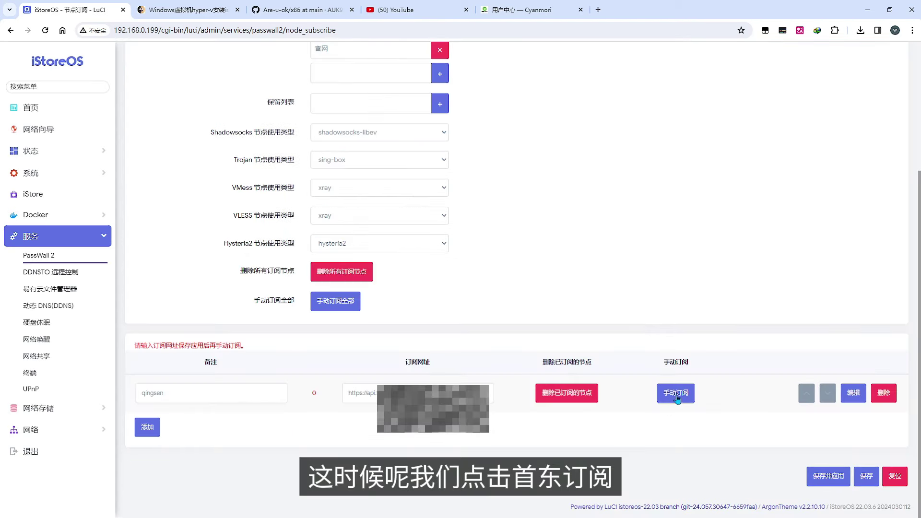
# Run the manual subscription for the qingsen entry, and run it again for all subscriptions
pyautogui.click(677, 397)
pyautogui.click(231, 81)
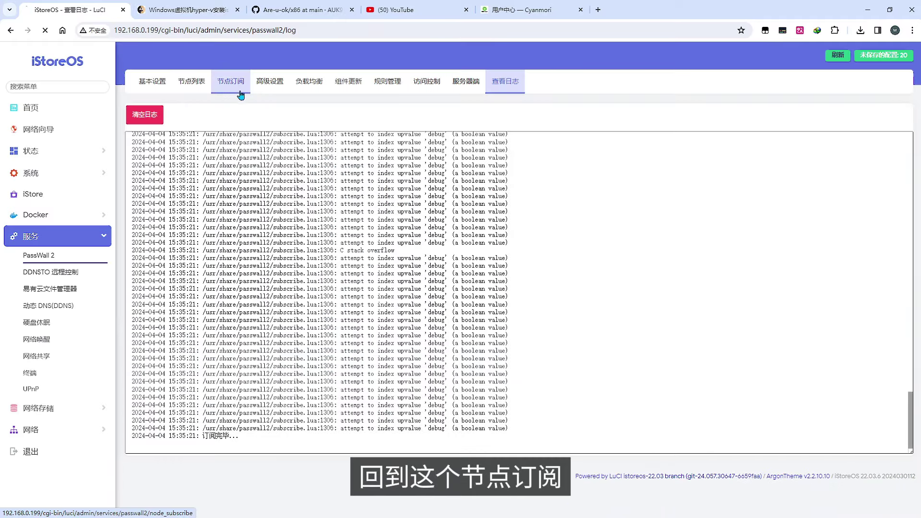
pyautogui.scroll(-2, 628, 354)
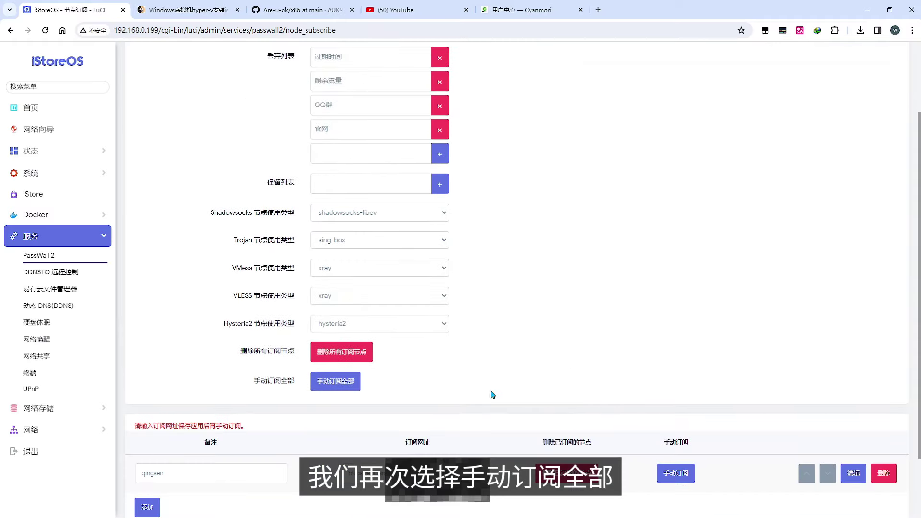
pyautogui.click(334, 386)
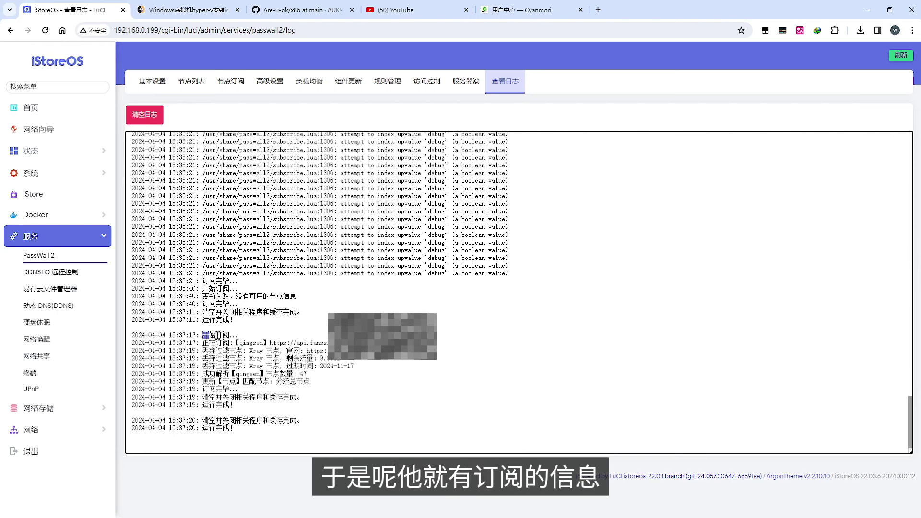
# Check the subscription log for the parsed qingsen nodes and look through the imported nodes in the node list
pyautogui.moveTo(320, 376); pyautogui.dragTo(216, 366)
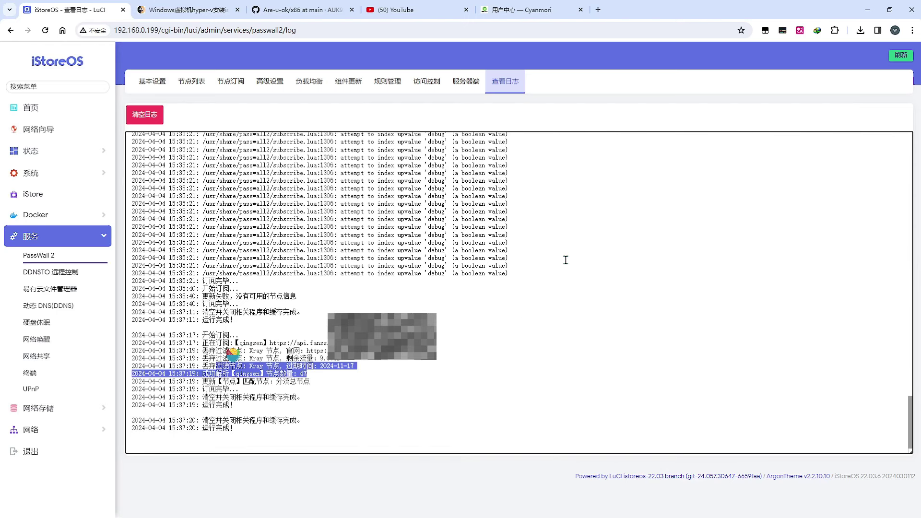
pyautogui.click(192, 81)
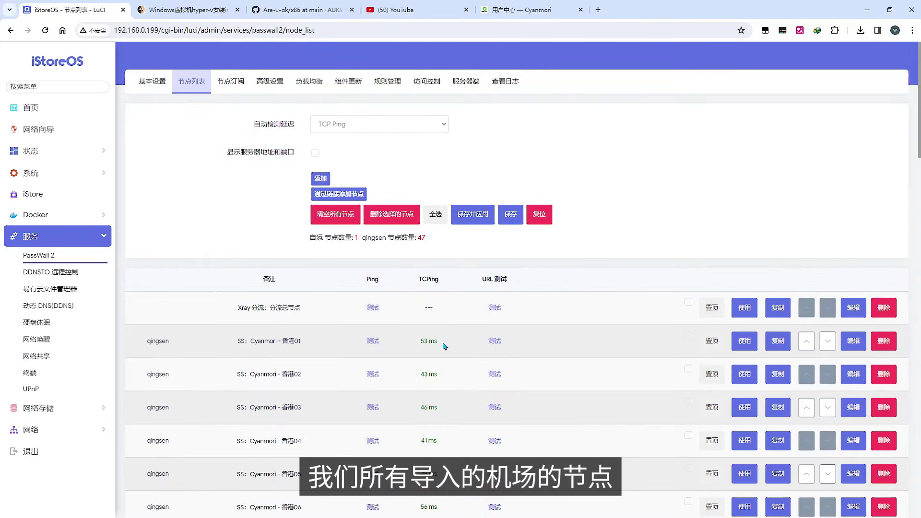
pyautogui.scroll(-3, 443, 346)
pyautogui.scroll(3, 175, 212)
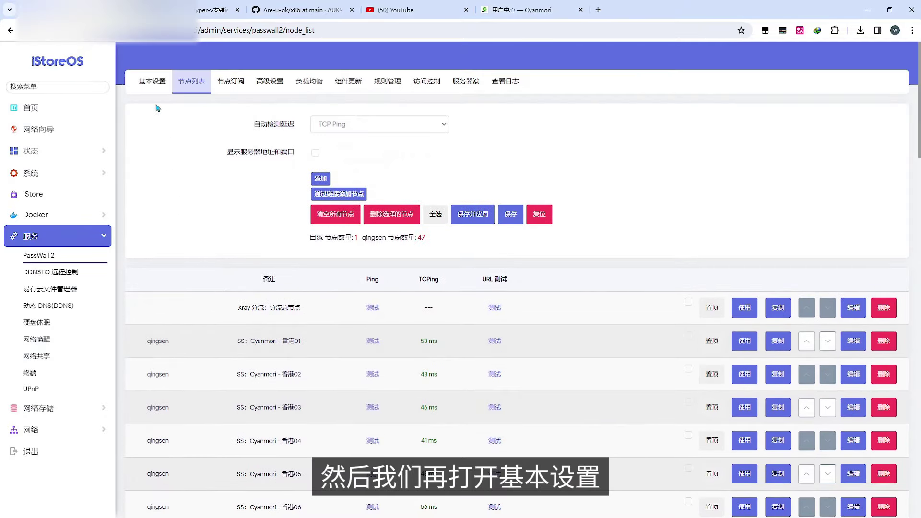
# Turn on the main switch in PassWall 2's basic settings and choose the node "SS: [Cyanmori - 日本03]"
pyautogui.click(153, 81)
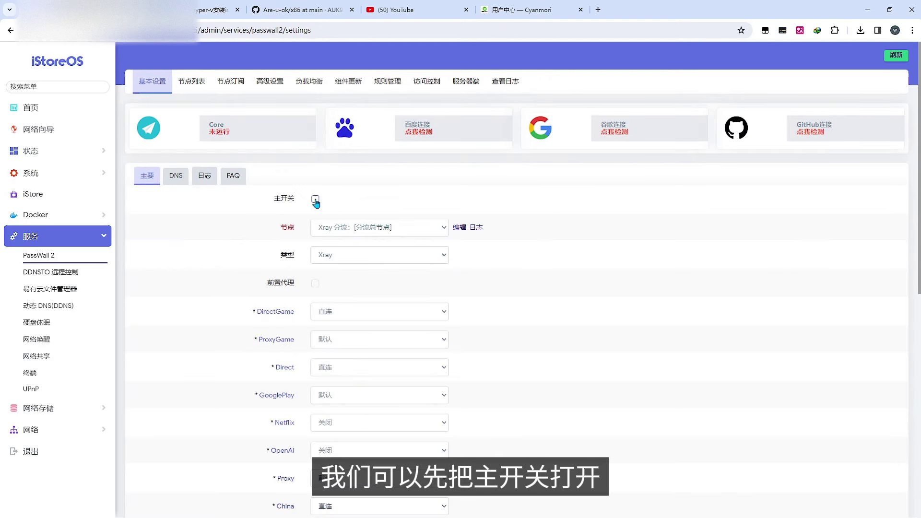
pyautogui.click(315, 201)
pyautogui.click(444, 230)
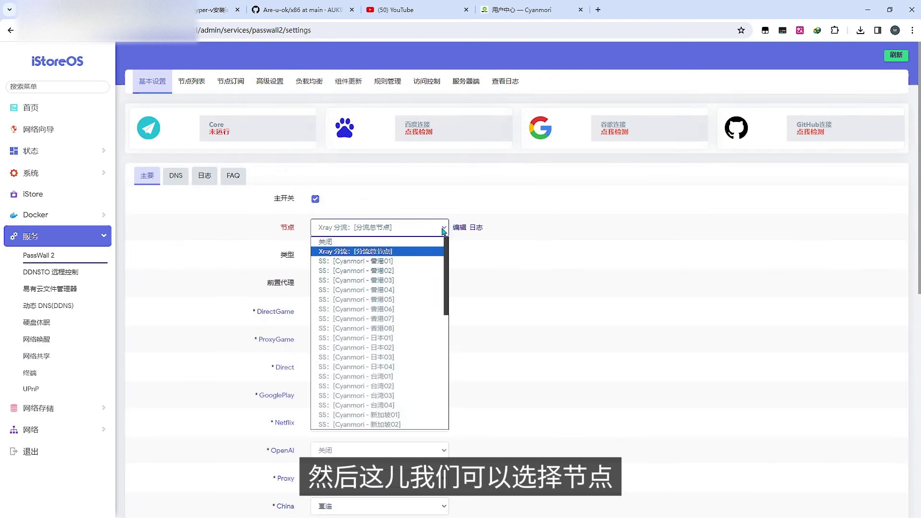
pyautogui.click(397, 358)
# Examine the first internet access method in the tutorial, including its DHCP arrangement, per-device gateway and side router IP address
pyautogui.scroll(-1, 480, 336)
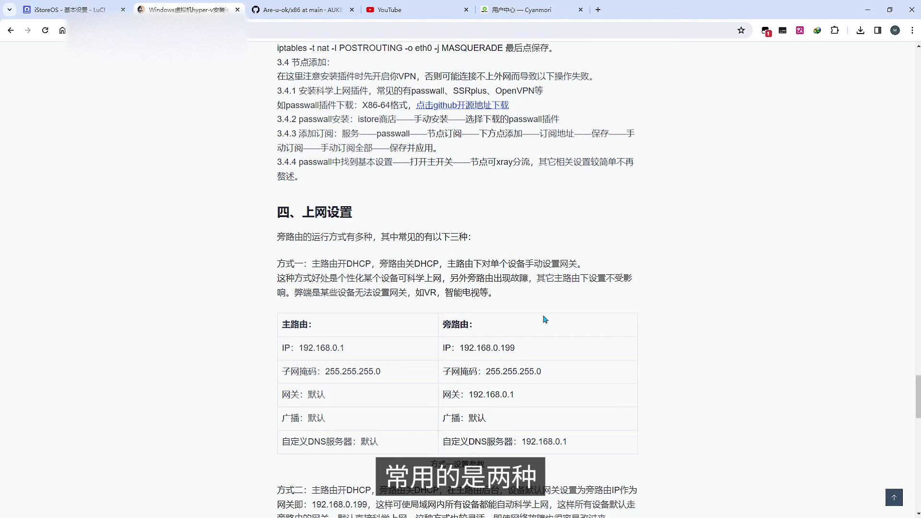
pyautogui.scroll(-1, 542, 319)
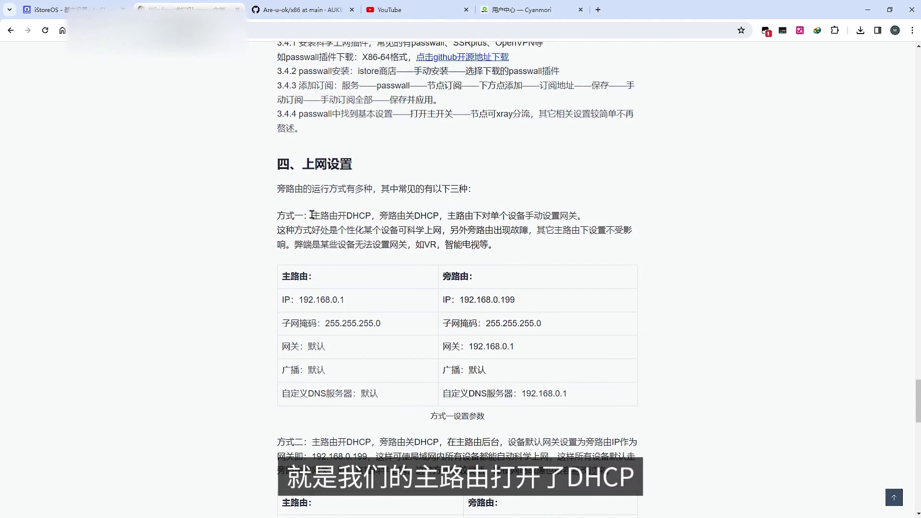
pyautogui.moveTo(312, 215); pyautogui.dragTo(443, 218)
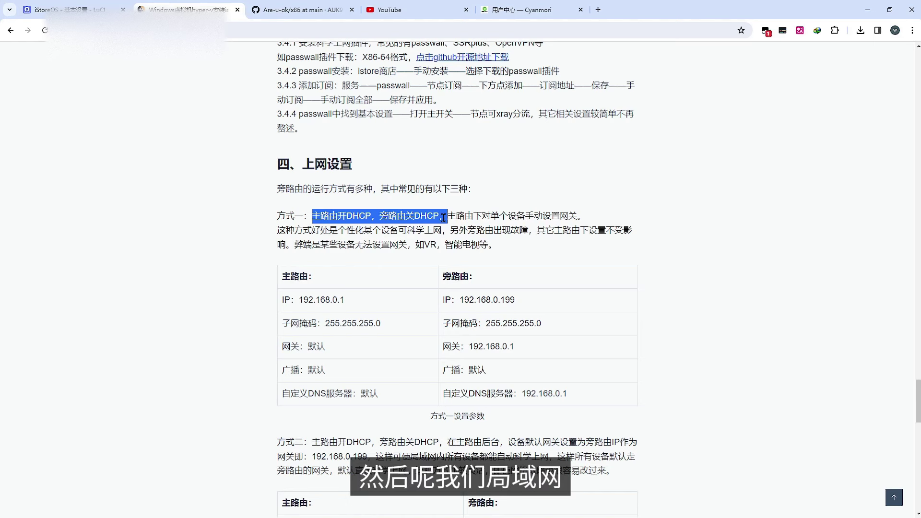
pyautogui.moveTo(443, 217); pyautogui.dragTo(580, 216)
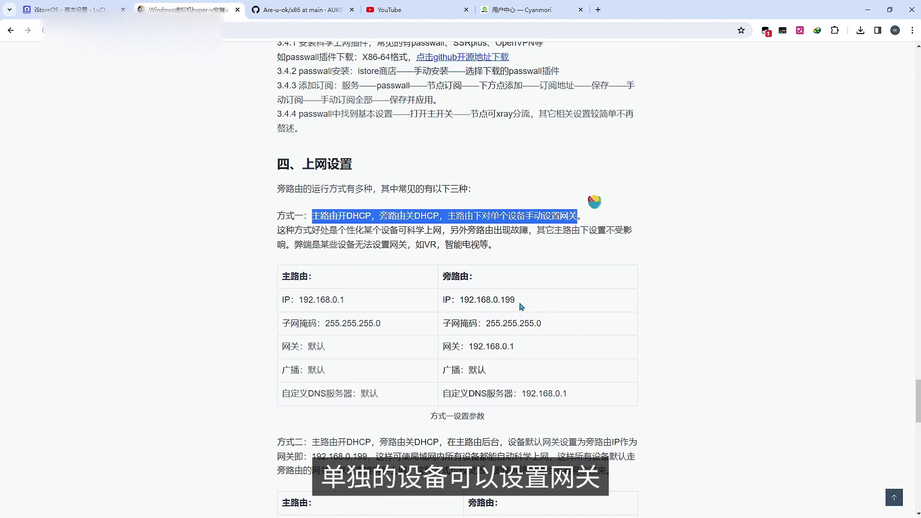
pyautogui.moveTo(459, 300); pyautogui.dragTo(528, 303)
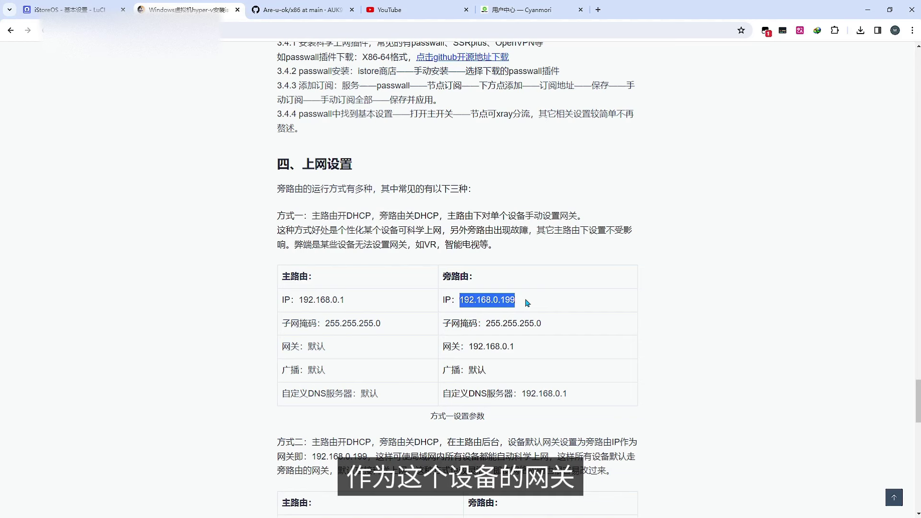
pyautogui.click(528, 302)
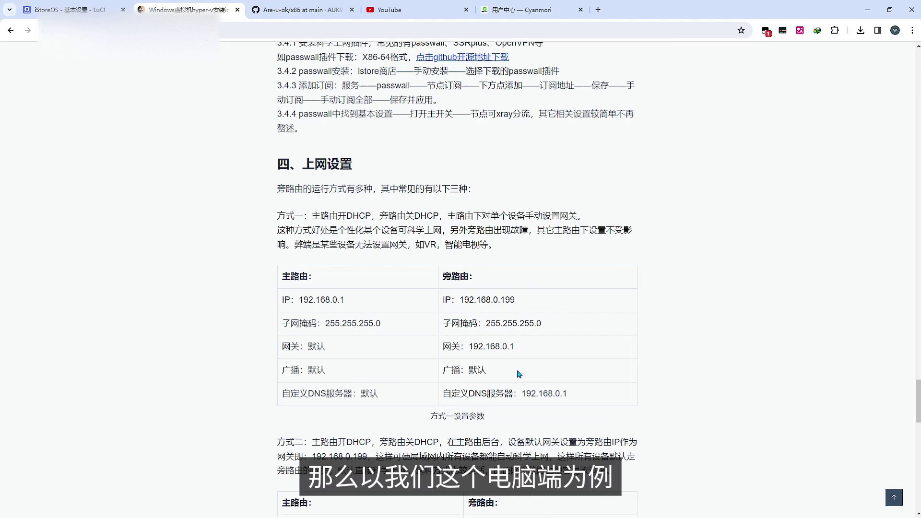
# Open the Windows network and Internet settings and display the list of network adapters
pyautogui.moveTo(863, 513)
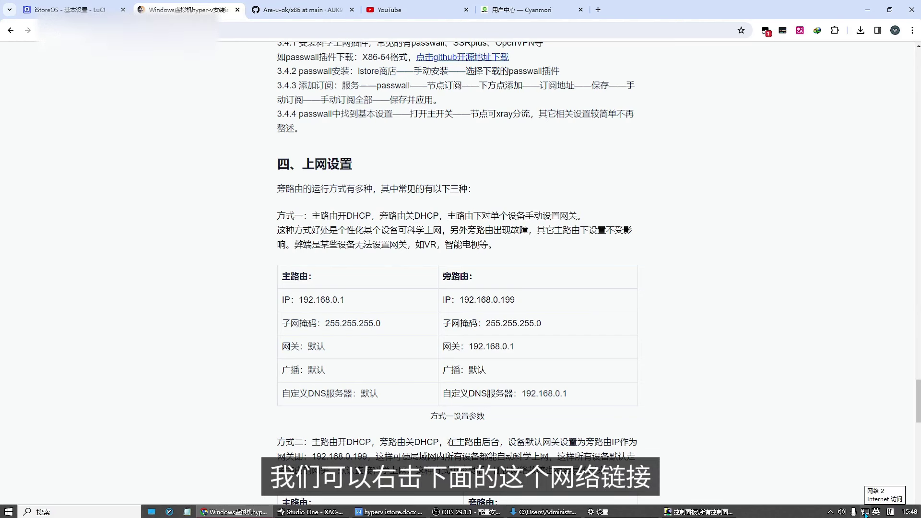
pyautogui.rightClick(866, 514)
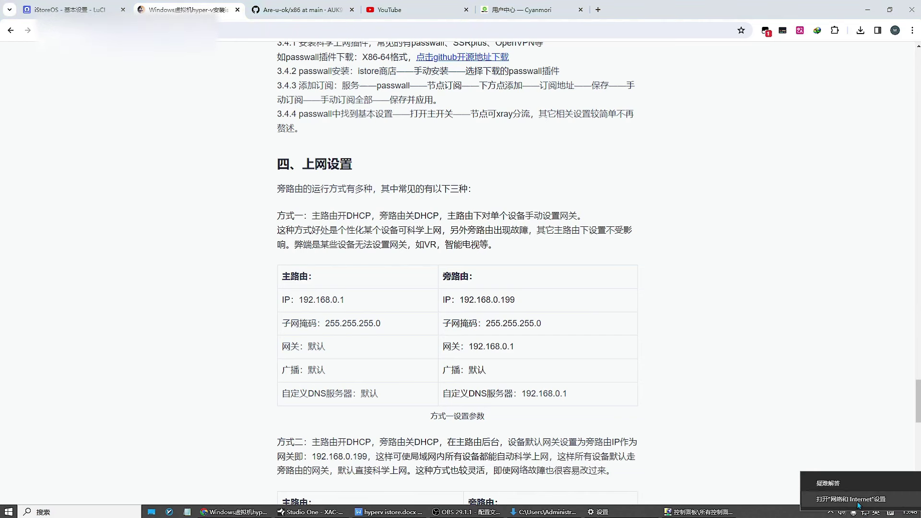
pyautogui.click(851, 499)
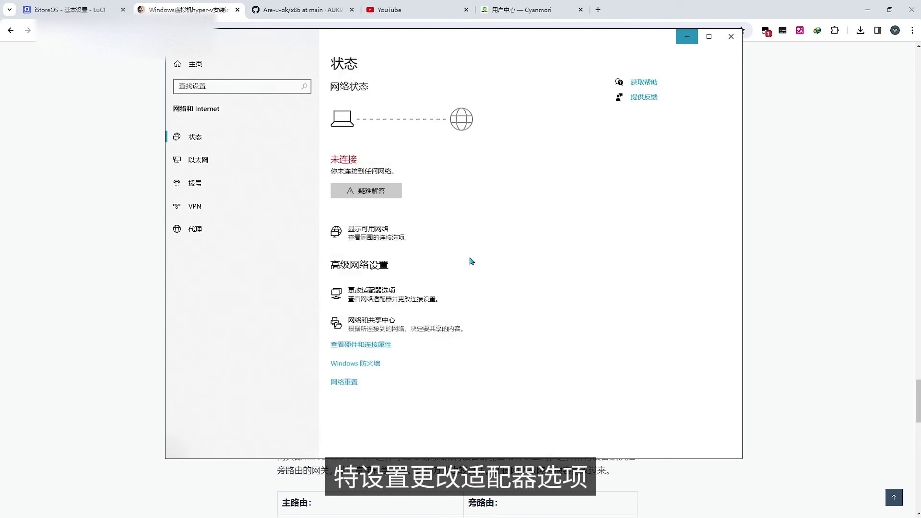
pyautogui.click(387, 328)
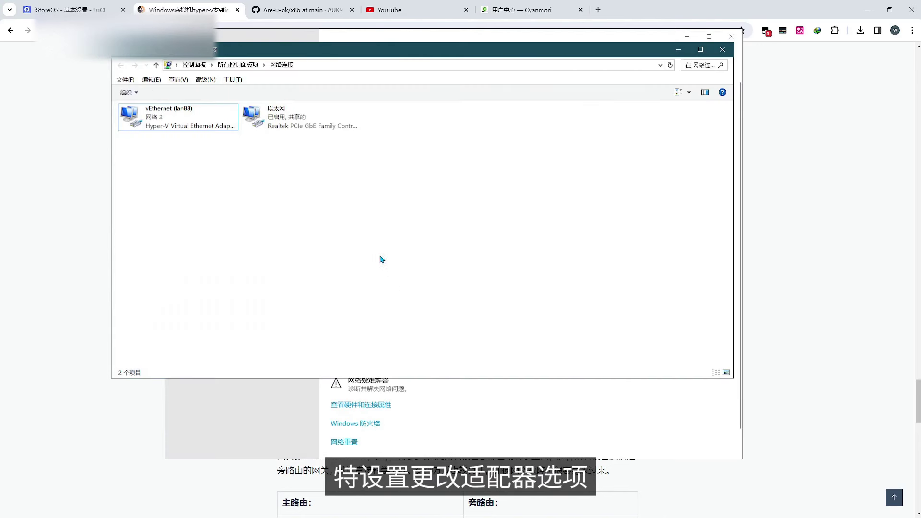
pyautogui.rightClick(259, 123)
pyautogui.click(487, 191)
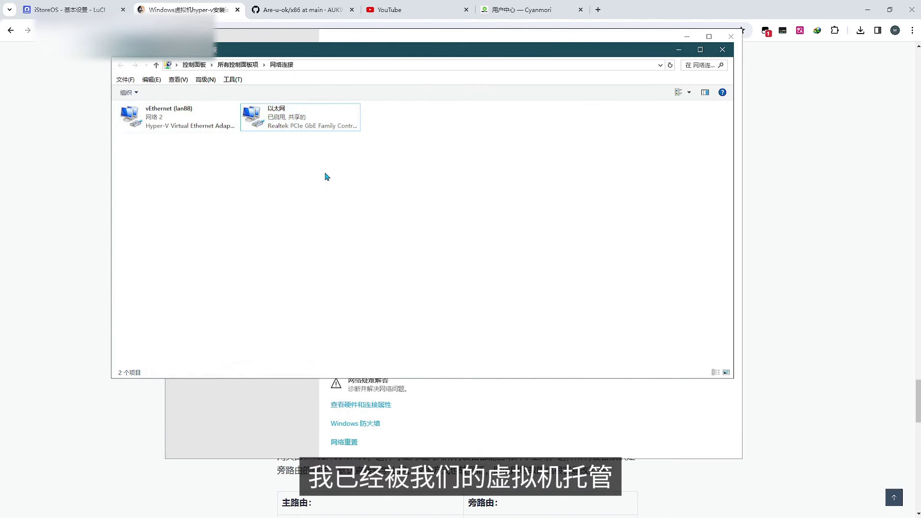
# Open the Internet Protocol Version 4 (TCP/IPv4) properties of the vEthernet (lan88) adapter
pyautogui.click(171, 118)
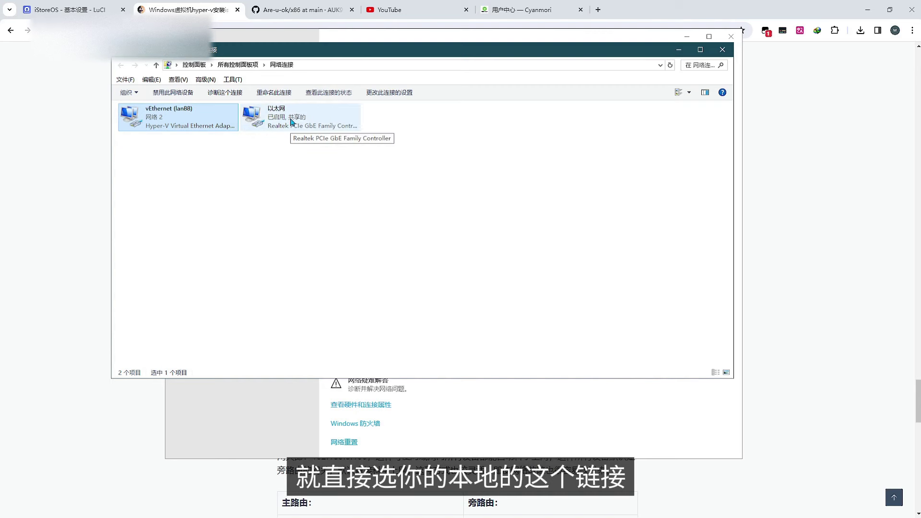
pyautogui.rightClick(172, 117)
pyautogui.click(210, 218)
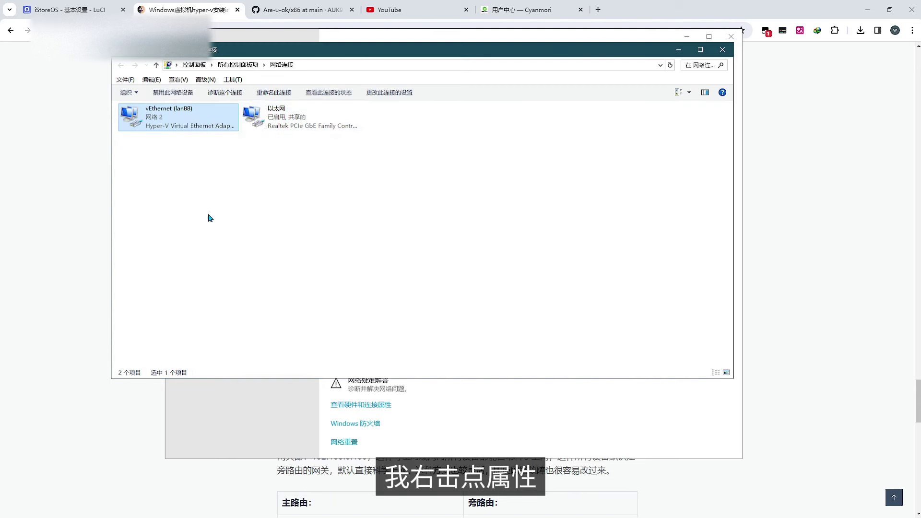
pyautogui.click(334, 226)
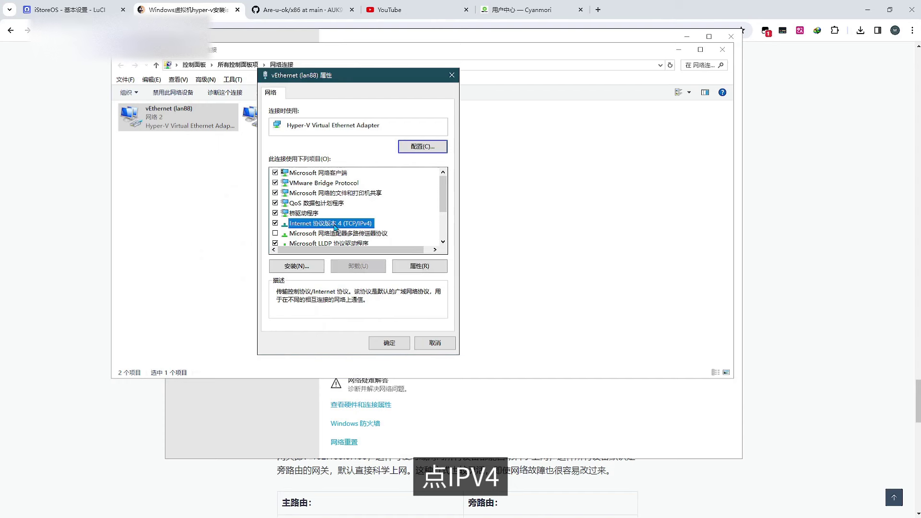
pyautogui.click(425, 269)
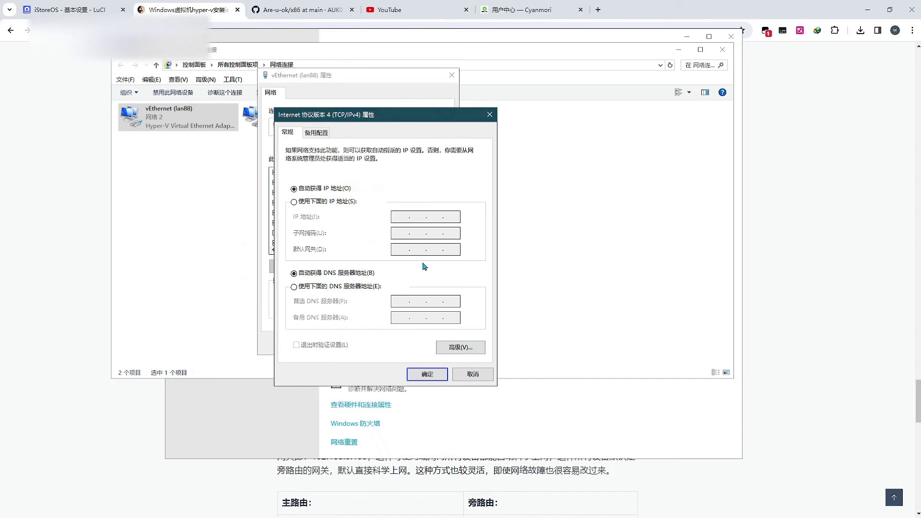
# Add 192.168.0.199 as default gateway in the advanced TCP/IP settings and bring up the vEthernet (lan88) adapter's commands
pyautogui.click(462, 352)
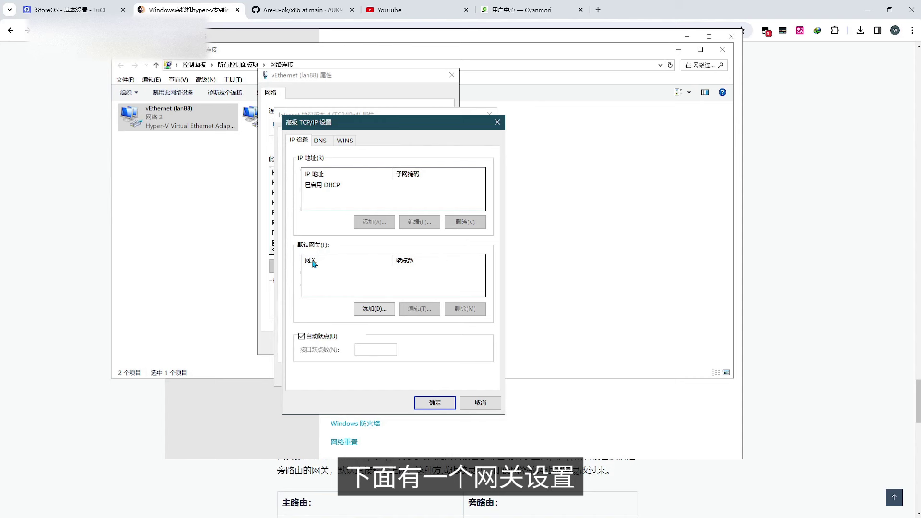
pyautogui.click(375, 309)
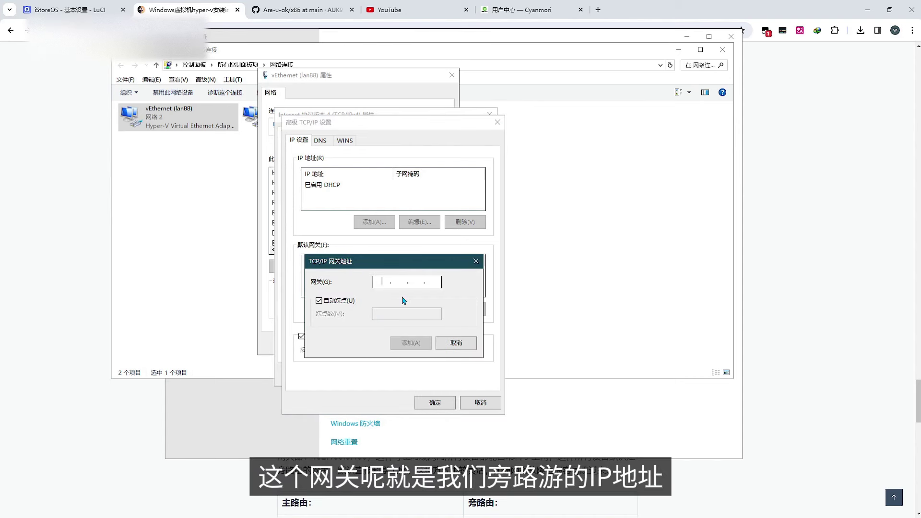
pyautogui.write('192.168.0.199')
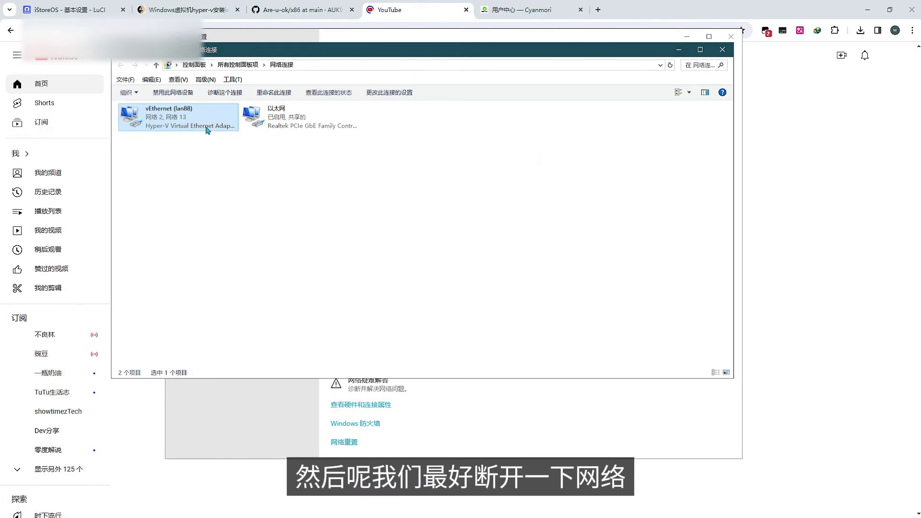
pyautogui.rightClick(201, 123)
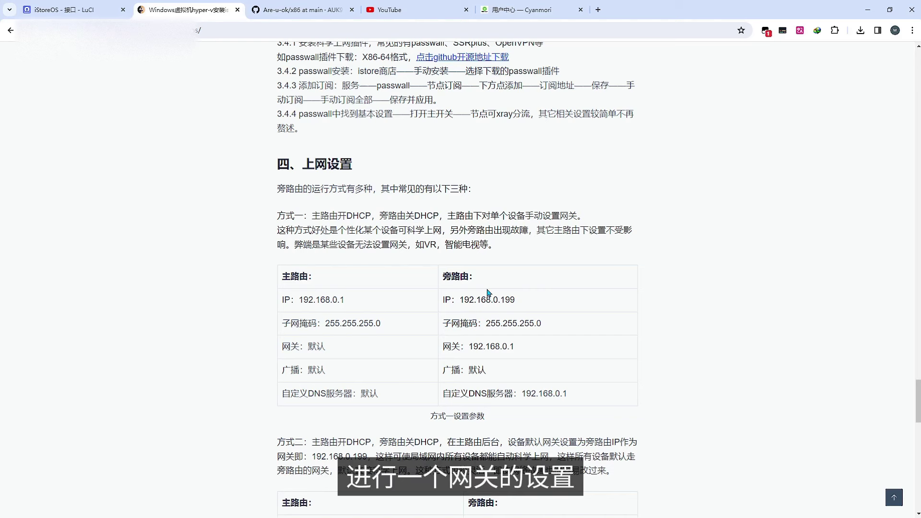
# Examine the second internet access method in the tutorial, including its DHCP arrangement, default gateway and router parameter table
pyautogui.scroll(-2, 487, 292)
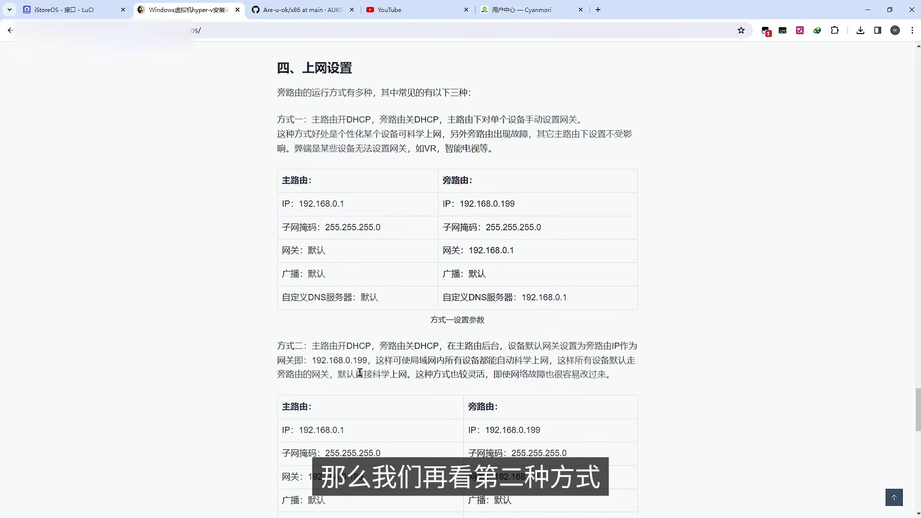
pyautogui.moveTo(312, 346); pyautogui.dragTo(439, 346)
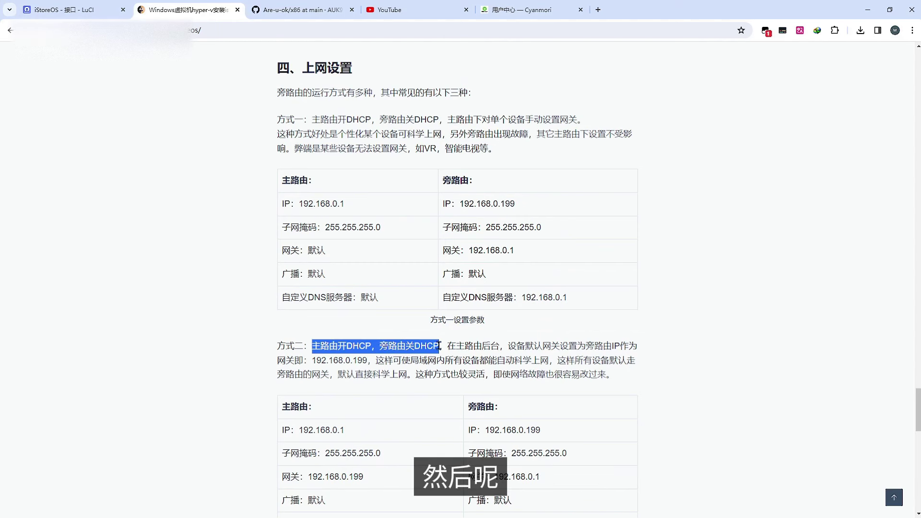
pyautogui.moveTo(439, 345); pyautogui.dragTo(636, 347)
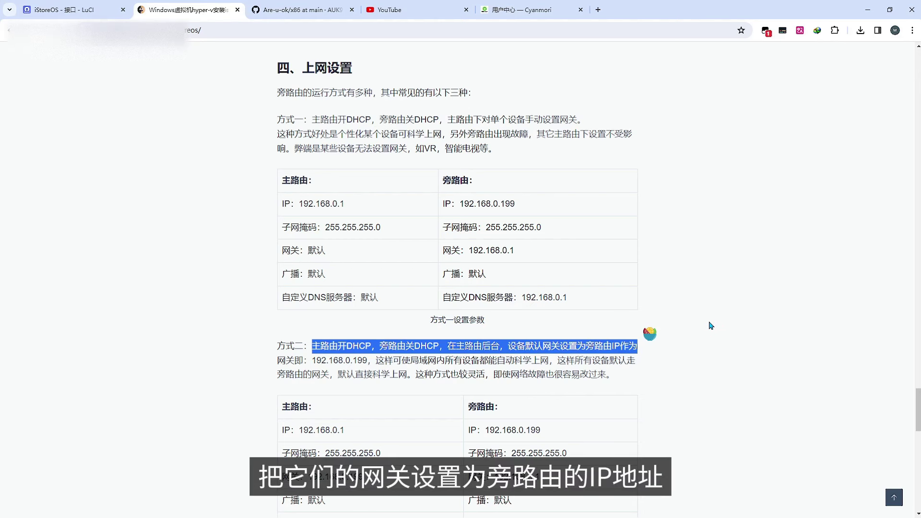
pyautogui.click(690, 291)
pyautogui.scroll(-2, 691, 161)
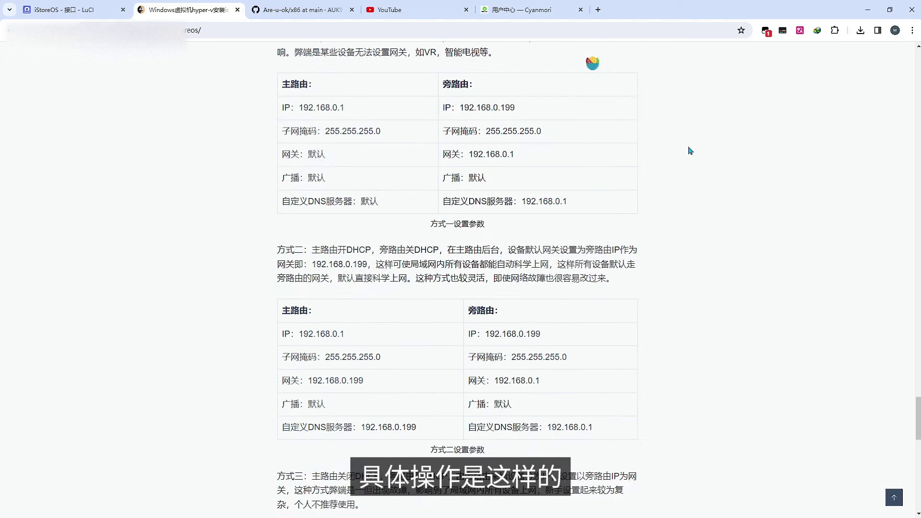
# Open the main router's admin page at 192.168.0.1 in a new browser tab and log in with the administrator password
pyautogui.click(598, 10)
pyautogui.click(185, 29)
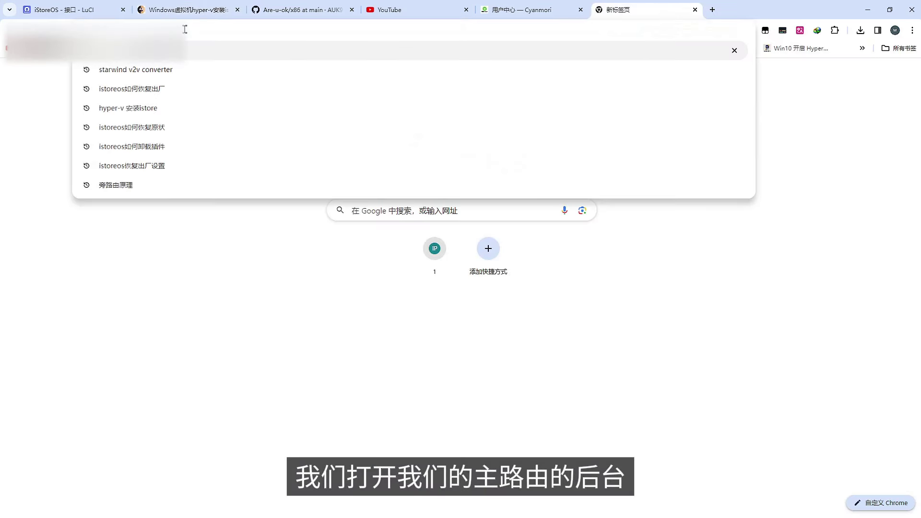
pyautogui.write('192.168.0.1')
pyautogui.press('Return')
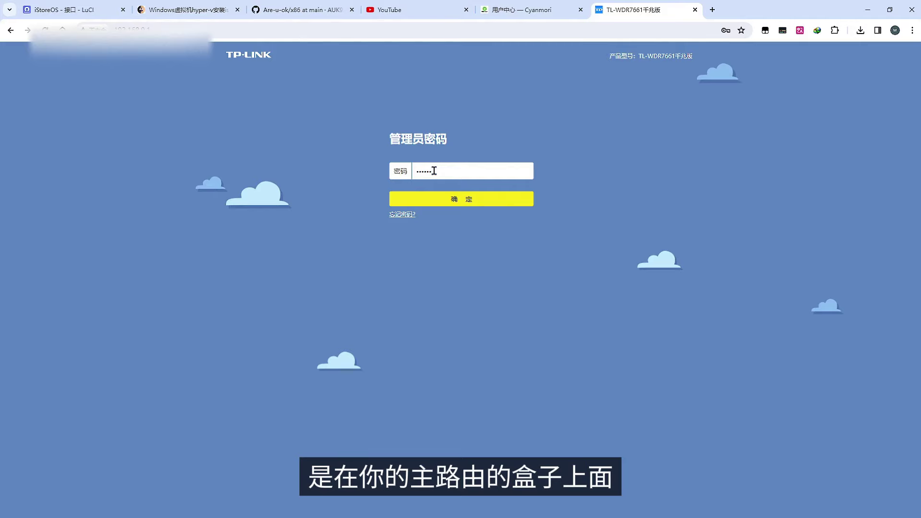
pyautogui.press('Return')
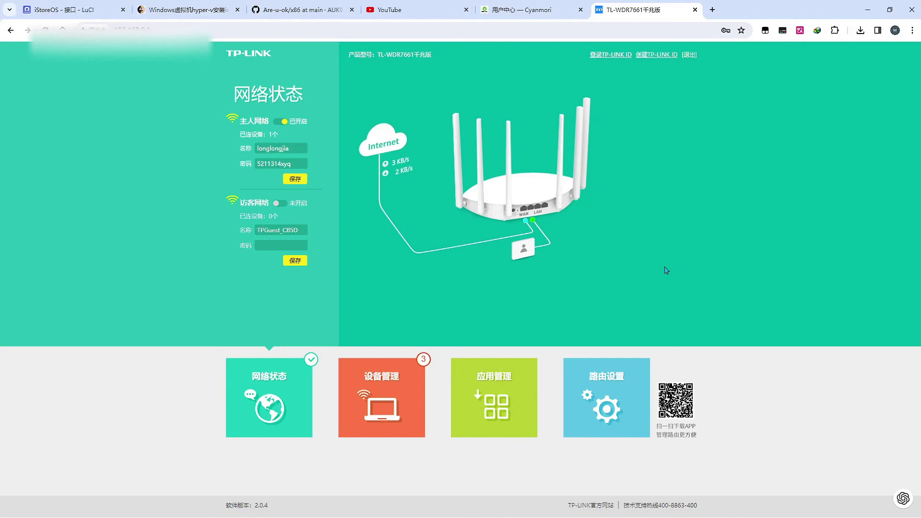
# Set the gateway to 192.168.0.199 in the DHCP server section of the main router's settings
pyautogui.click(612, 403)
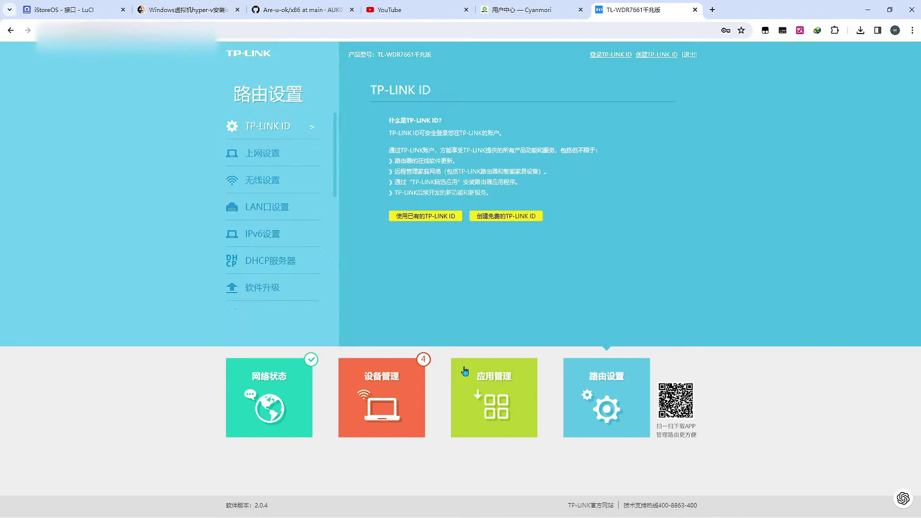
pyautogui.click(268, 267)
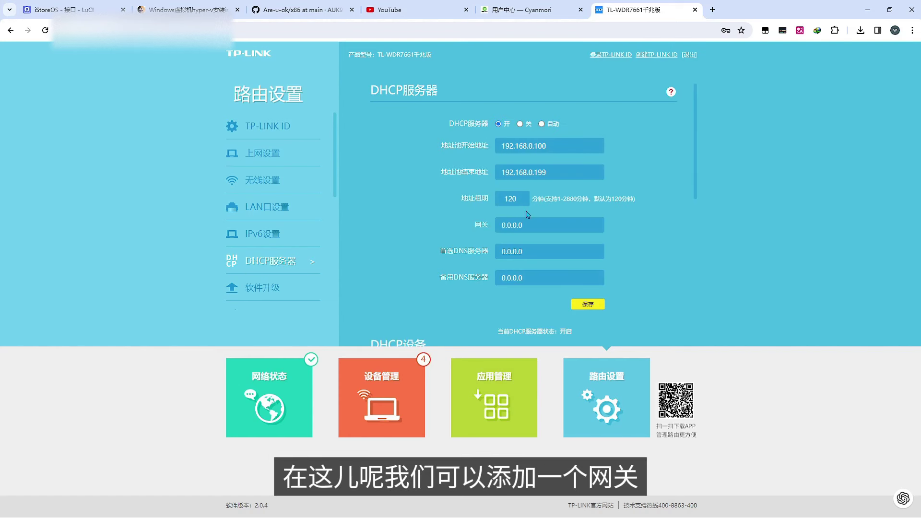
pyautogui.moveTo(538, 226); pyautogui.dragTo(498, 234)
pyautogui.write('19')
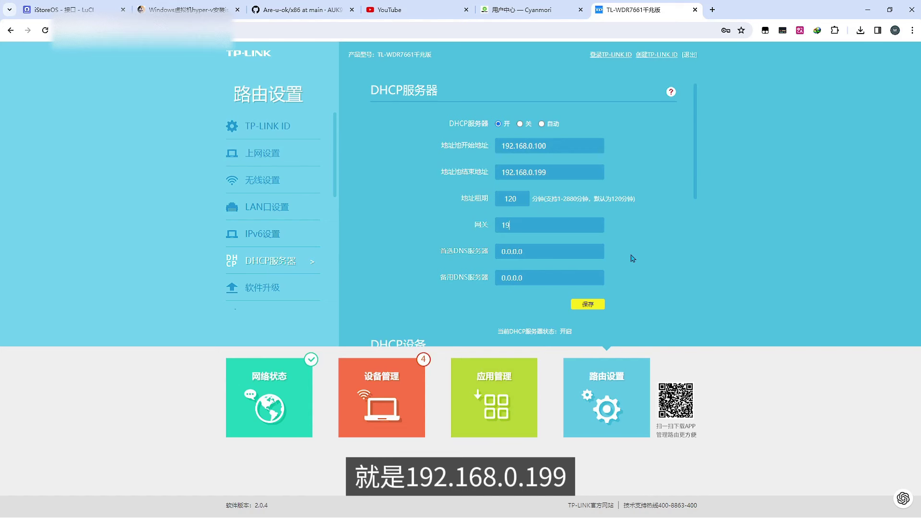
pyautogui.write('2.168.0.199')
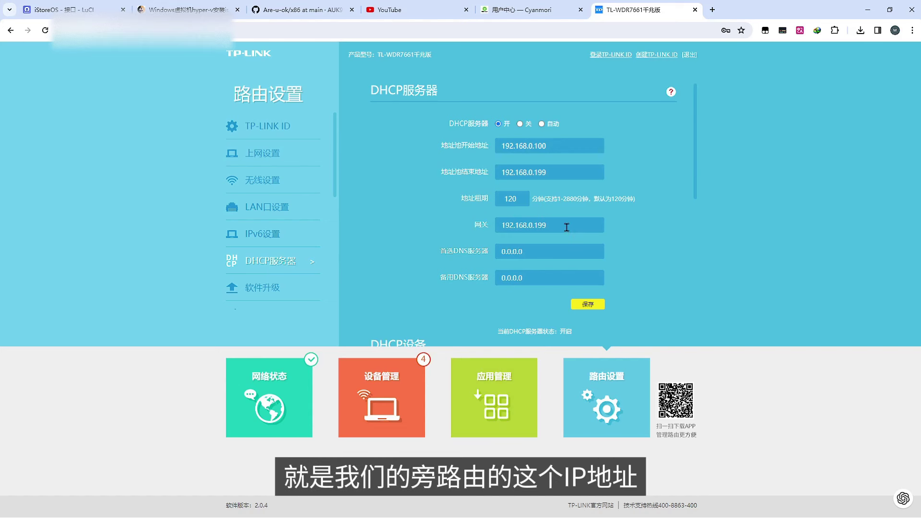
# Copy the gateway address 192.168.0.199 into the preferred DNS server setting and check that YouTube loads in the other tab
pyautogui.hotkey('ctrl', 'c')
pyautogui.moveTo(571, 227); pyautogui.dragTo(540, 255)
pyautogui.tripleClick(512, 251)
pyautogui.hotkey('ctrl', 'v')
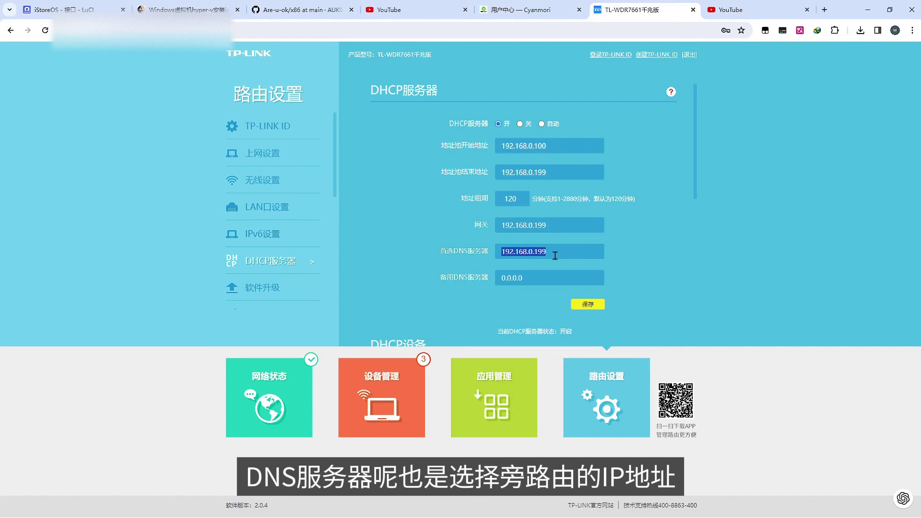
pyautogui.hotkey('ctrl', 'Tab')
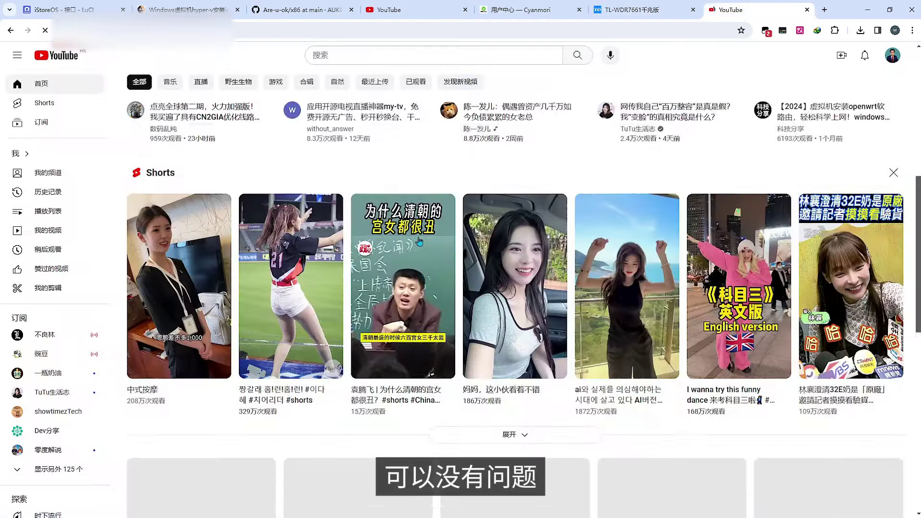